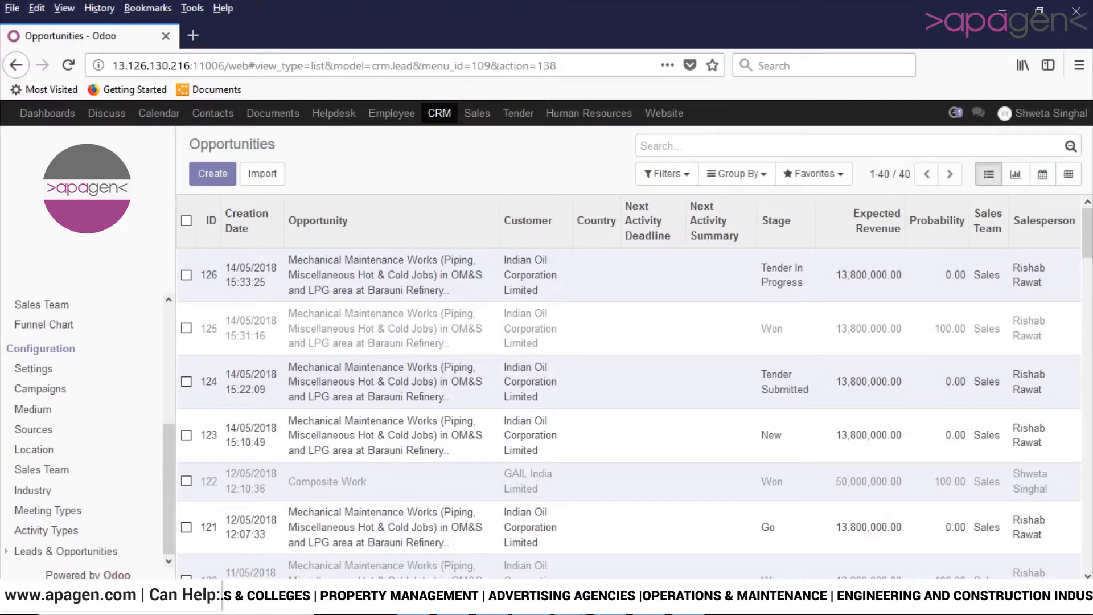
Create a new CRM source named Facebook.
click(33, 429)
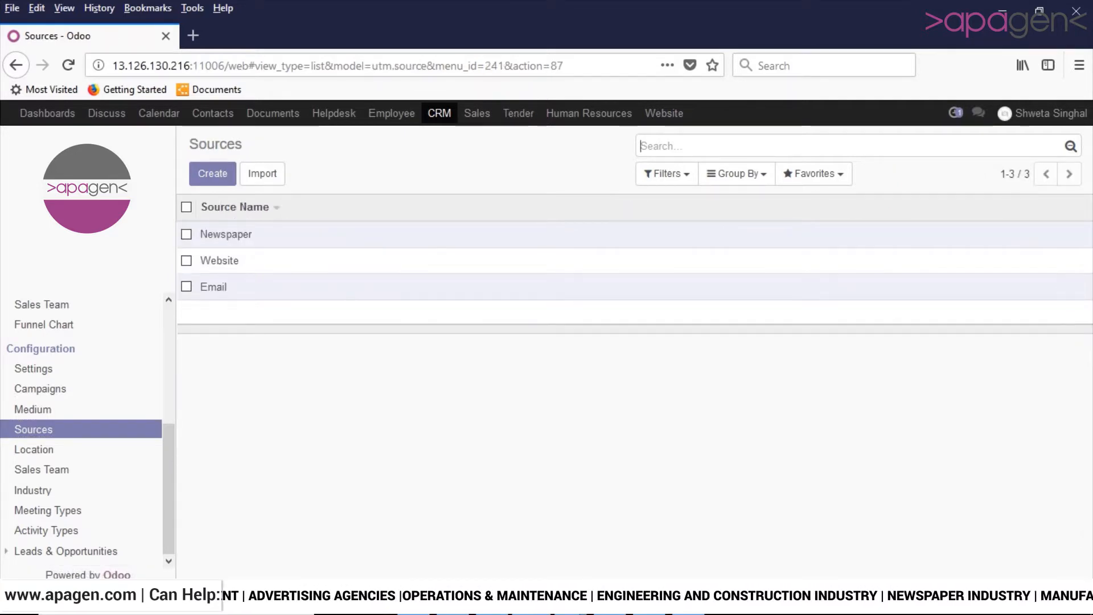
click(213, 173)
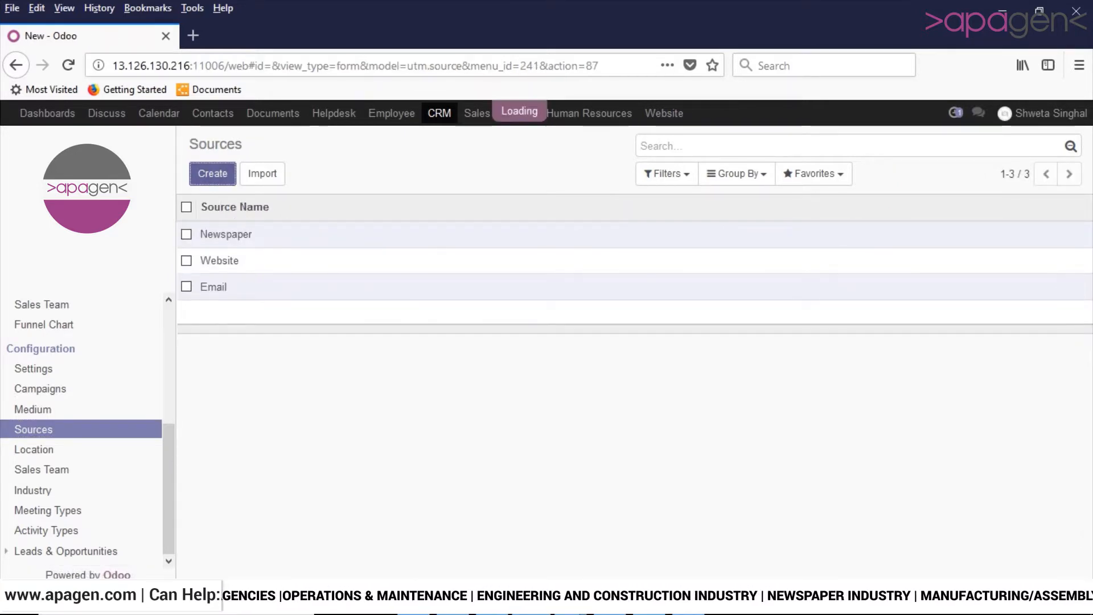
text(H)
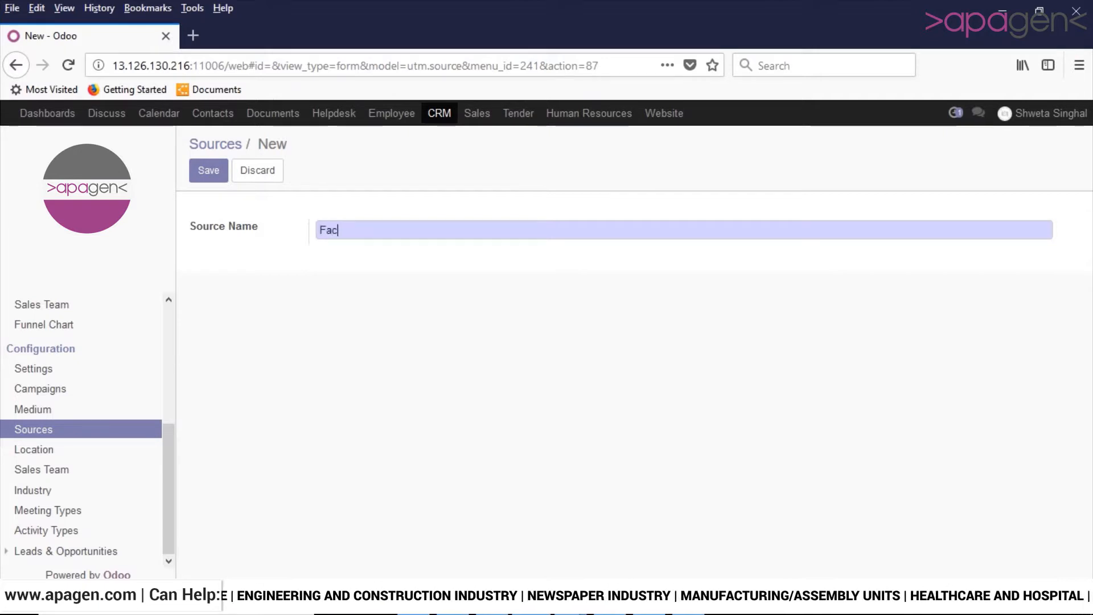
text(Facebook)
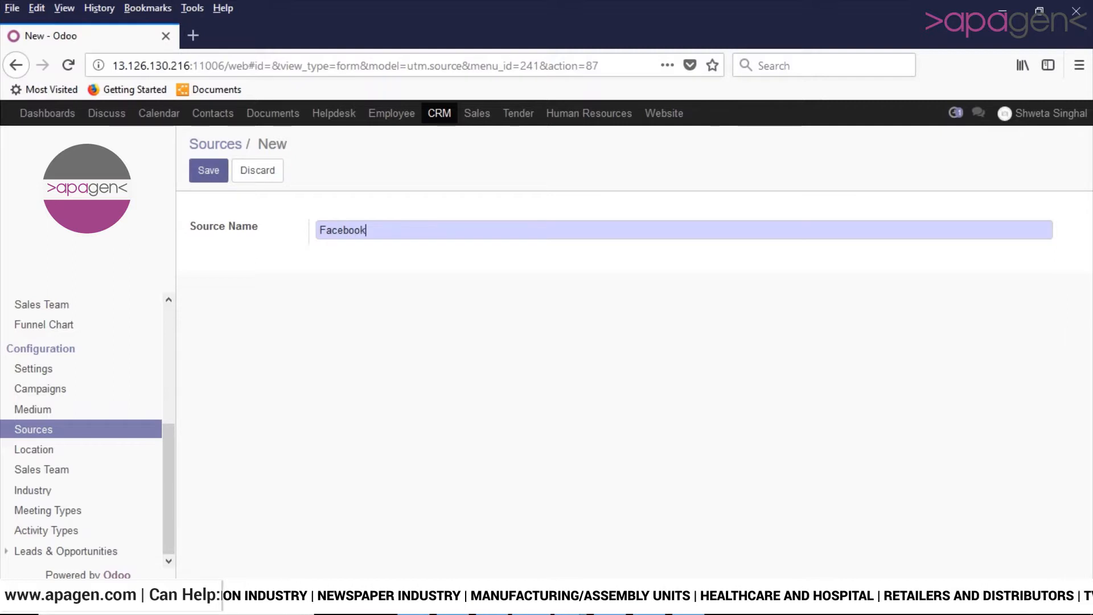
click(208, 171)
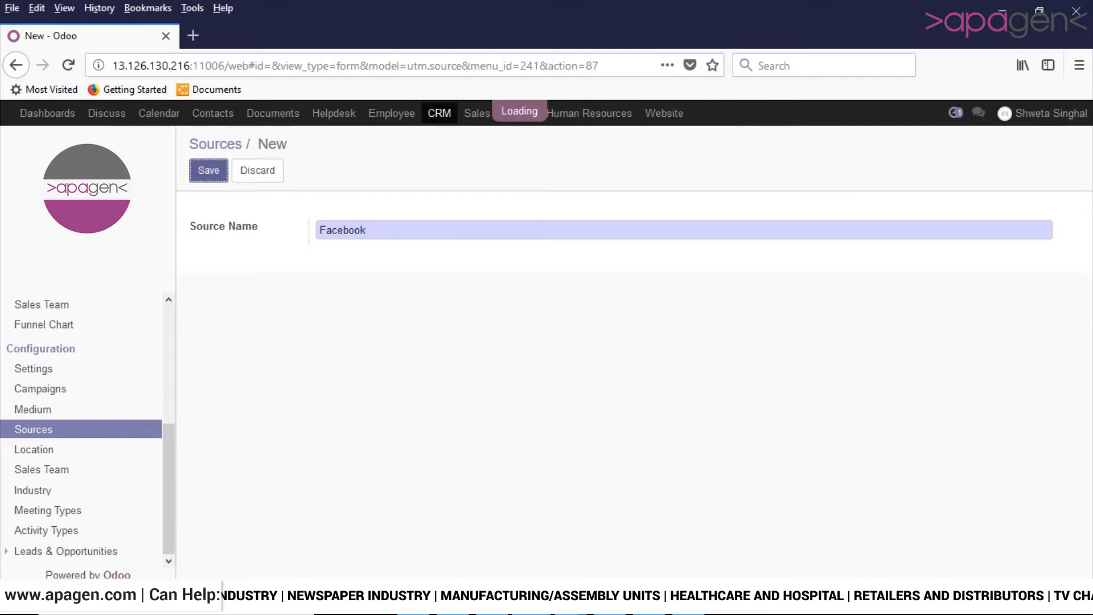
click(216, 145)
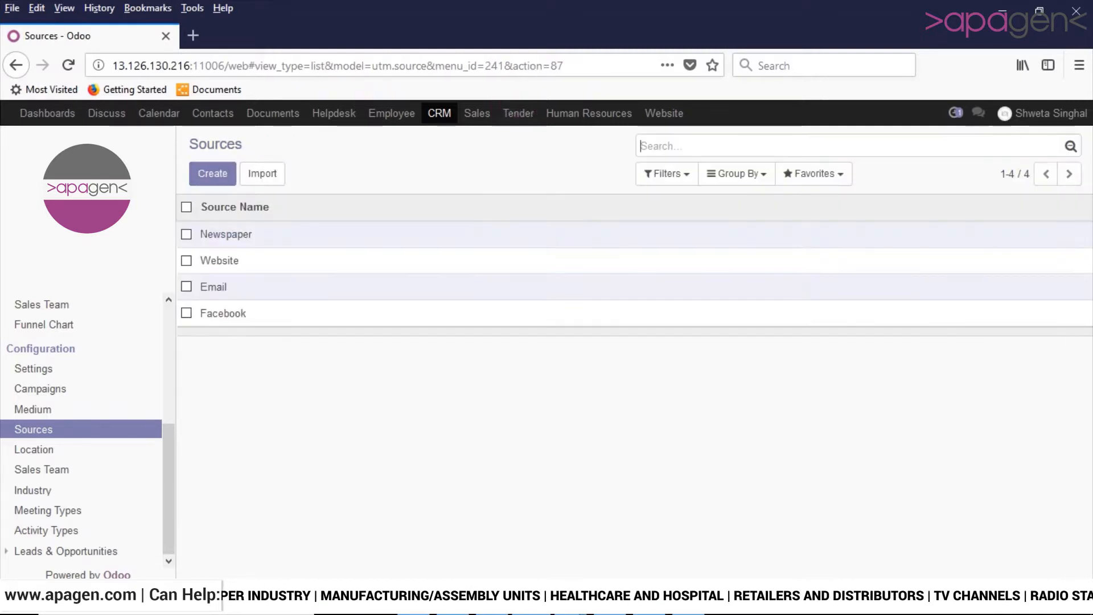
Confirm a new opportunity's Source dropdown offers Facebook.
drag(169, 484, 169, 366)
right_click(23, 341)
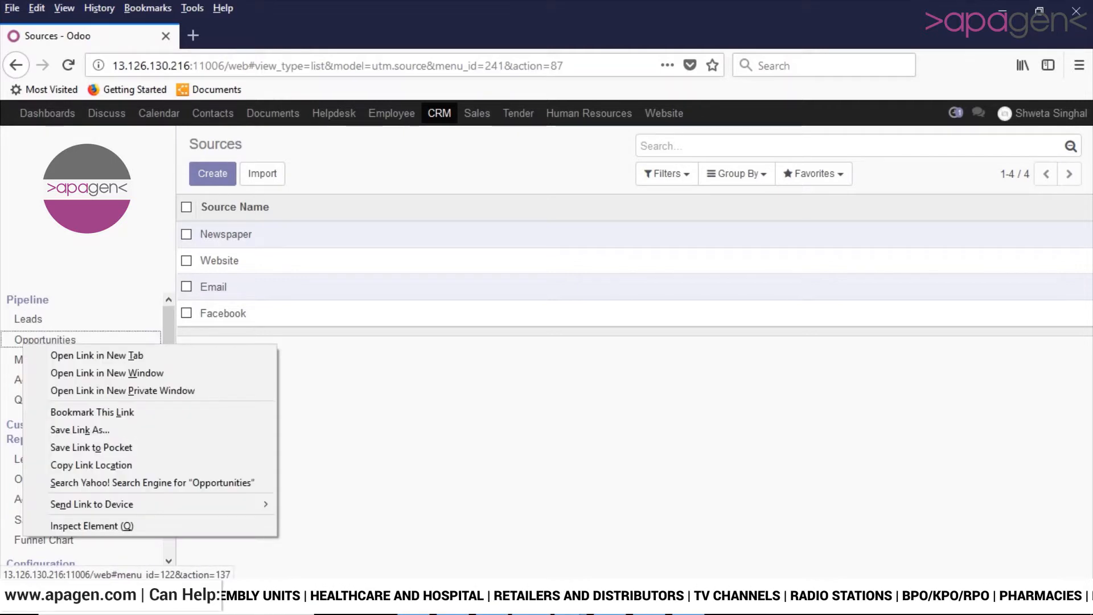
click(74, 355)
click(256, 36)
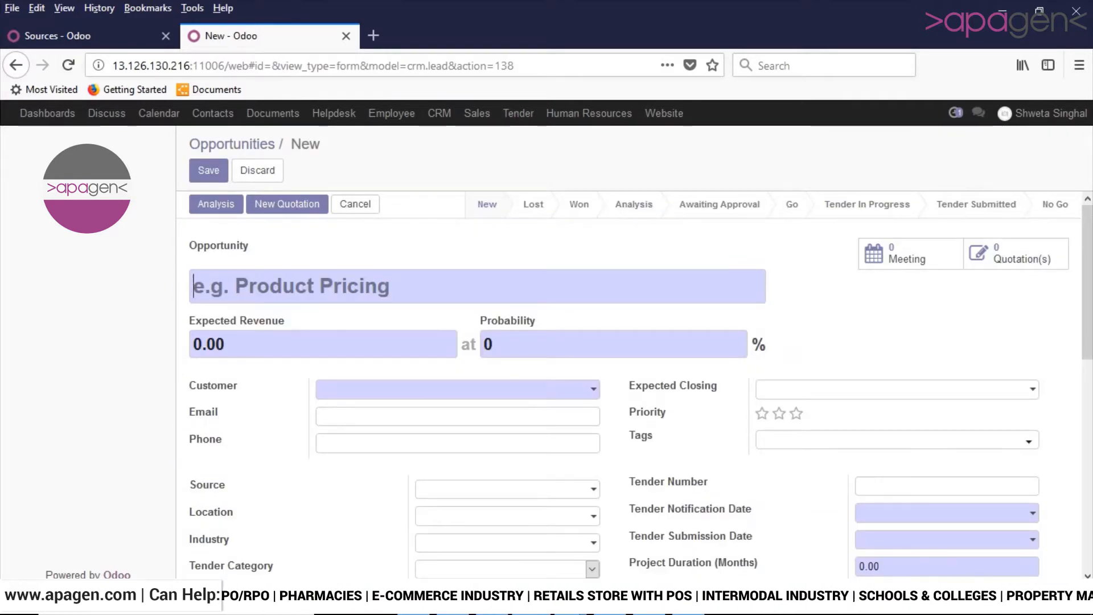
scroll(634, 353, down, 3)
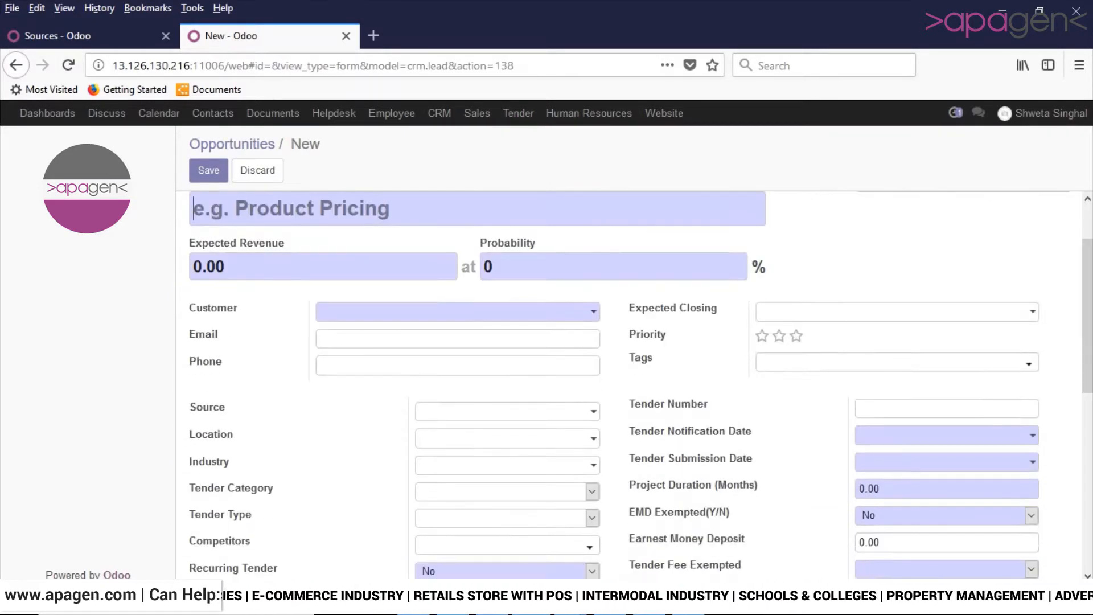
click(507, 411)
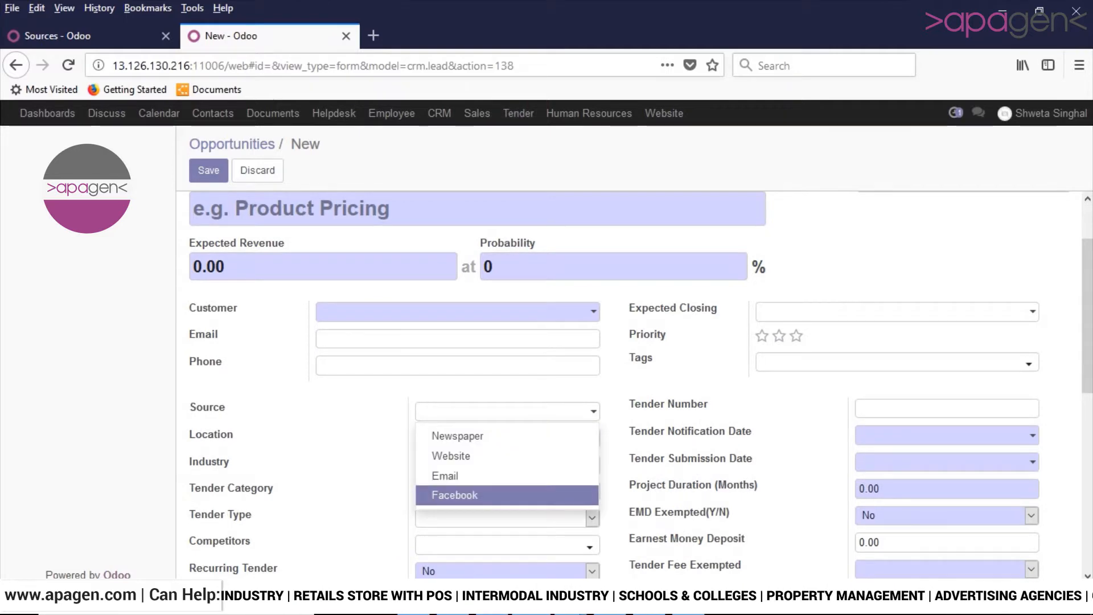
click(100, 36)
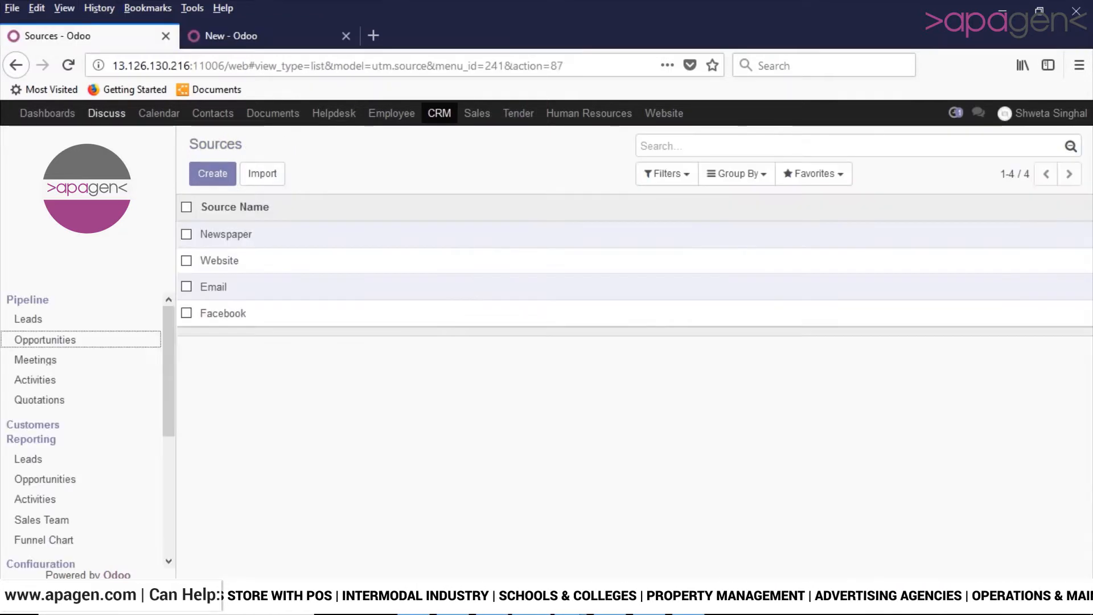
Create a new CRM location named Orissa.
scroll(85, 432, down, 5)
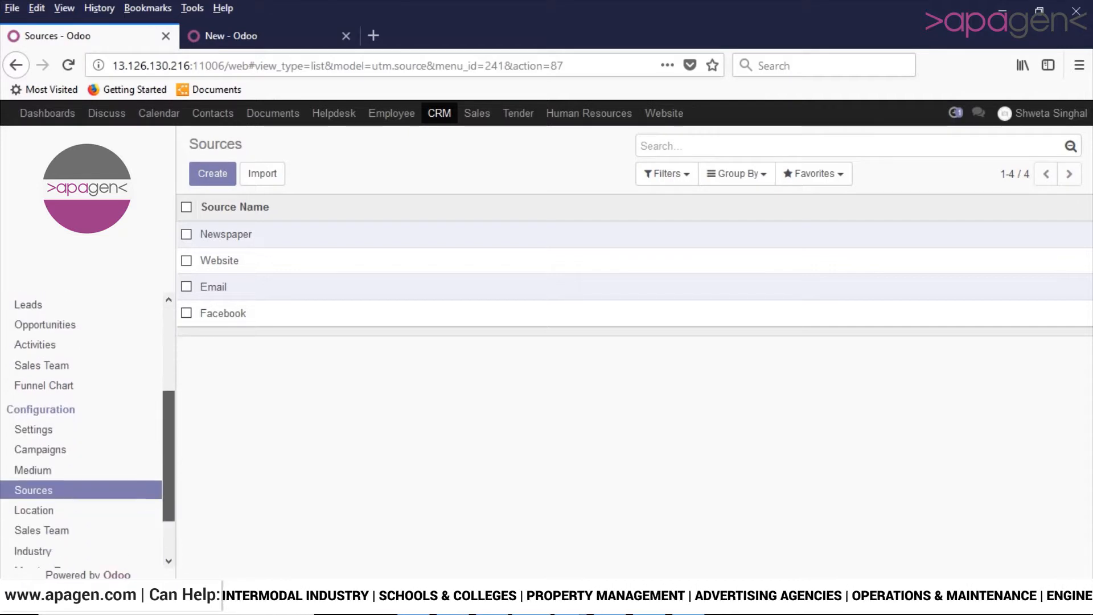
click(34, 509)
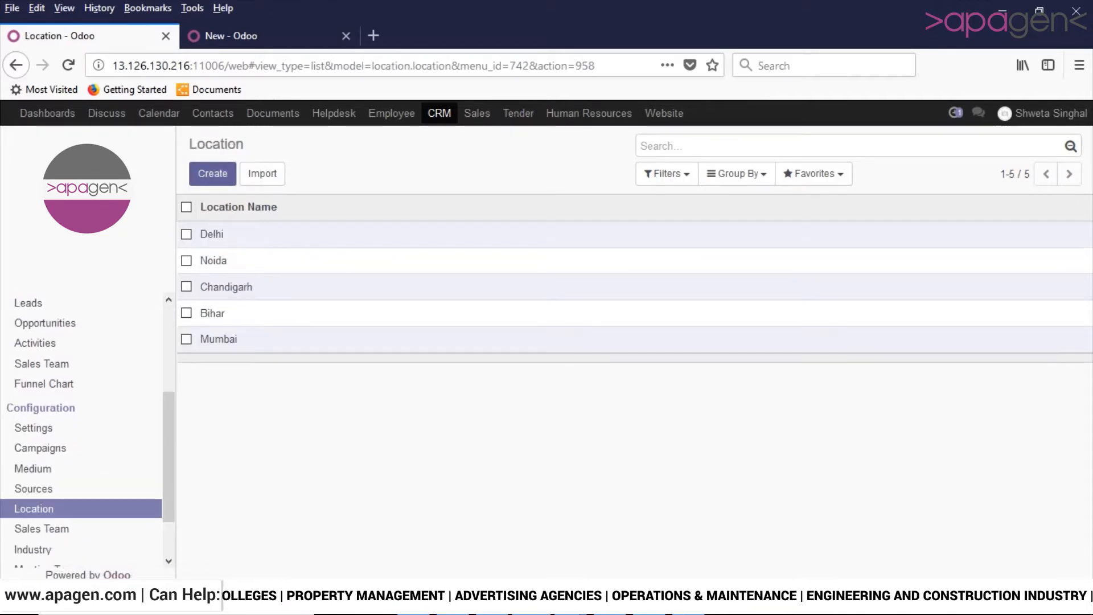
click(212, 173)
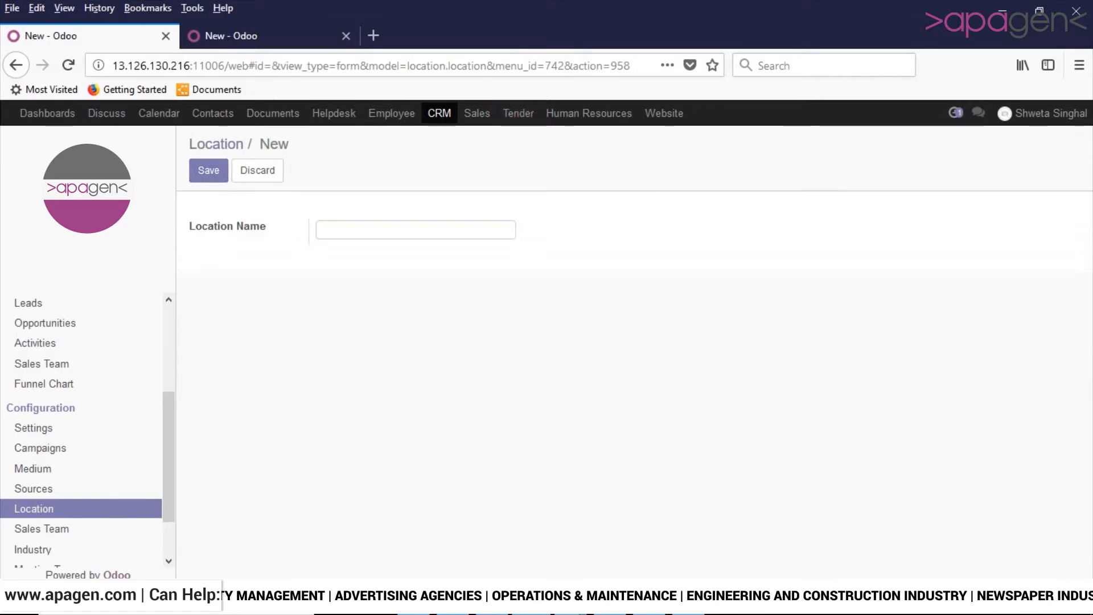
text(O)
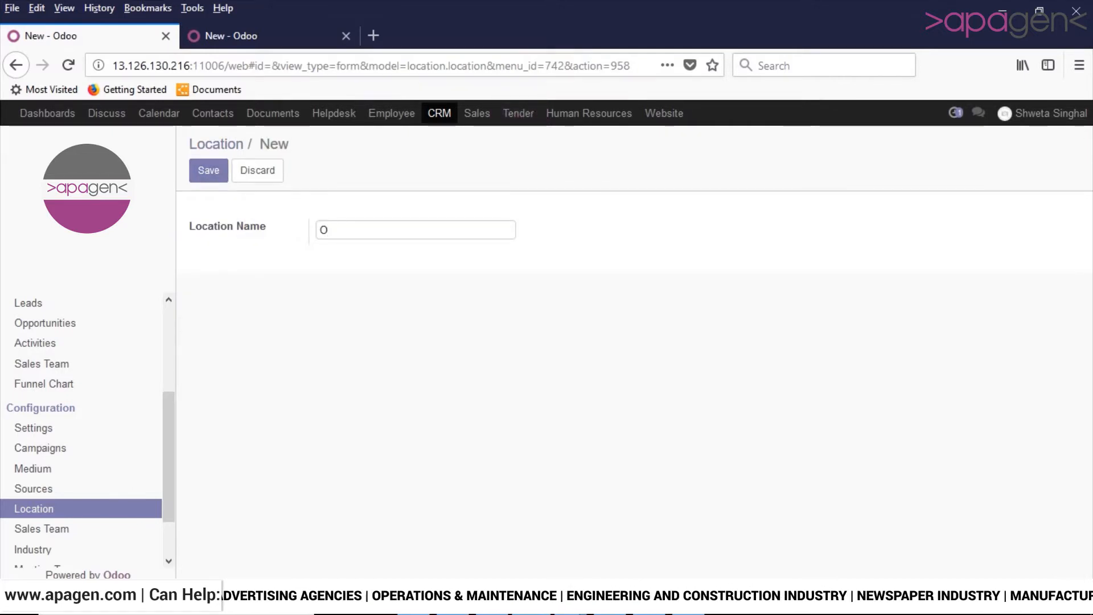
text(rissa)
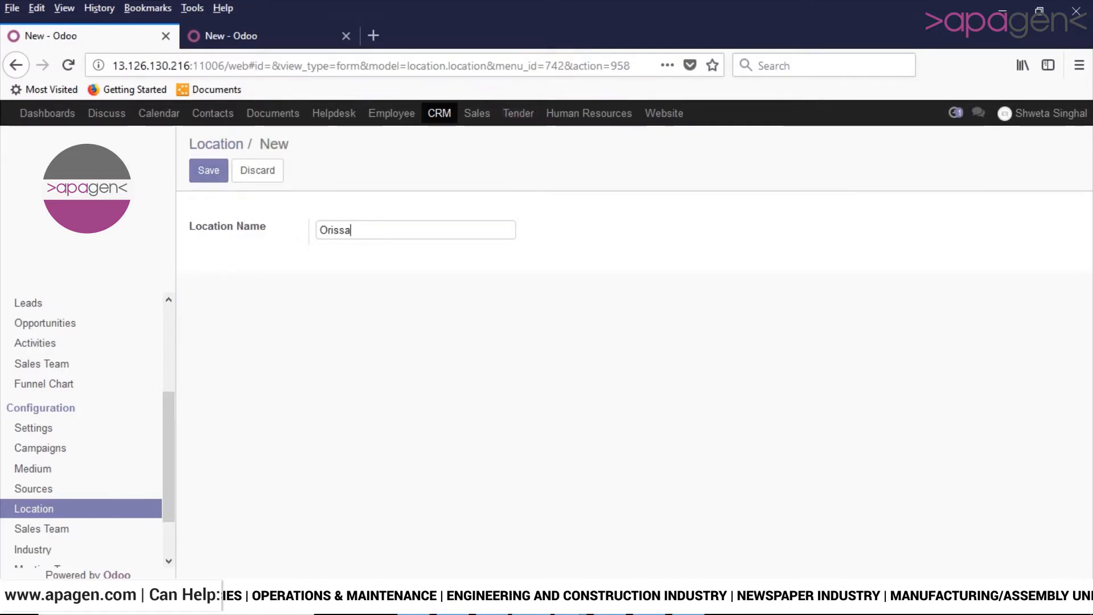
click(208, 171)
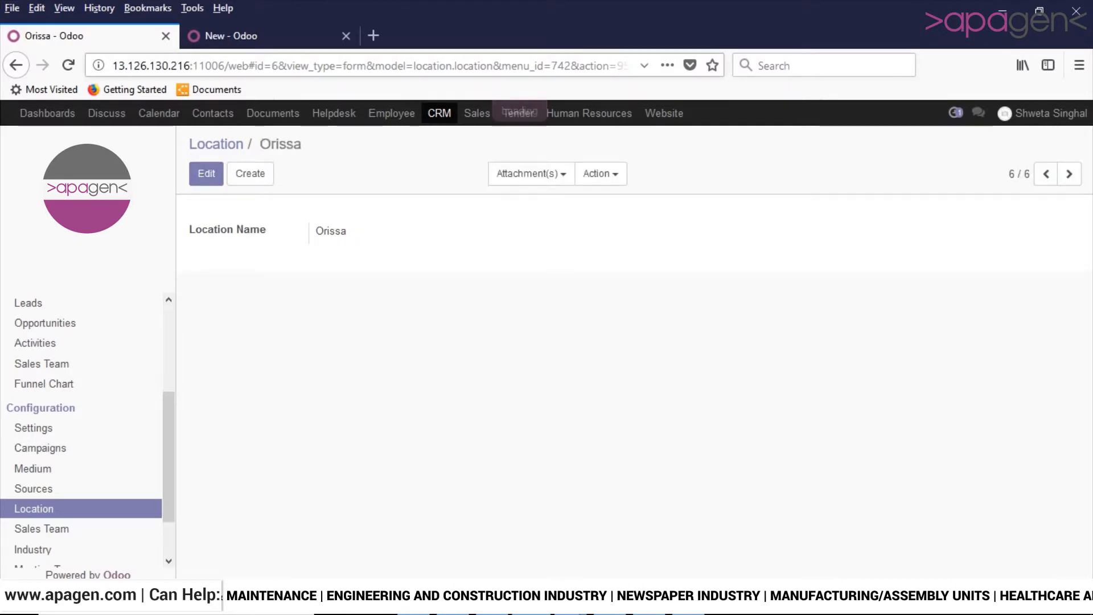
Check that Orissa appears among the opportunity form's Location choices.
key(ctrl+Tab)
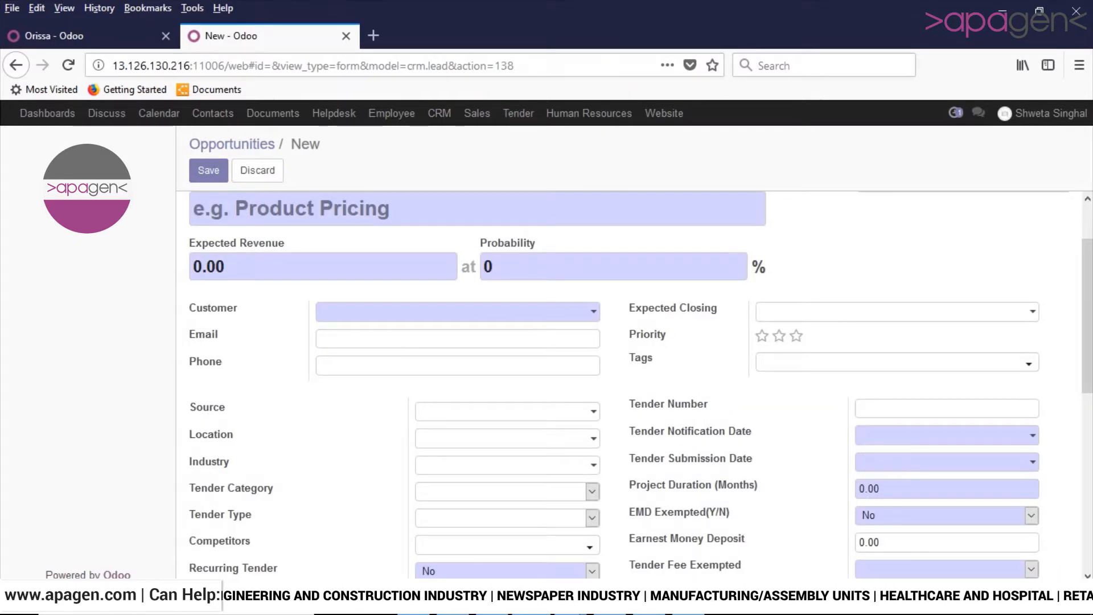
key(Tab)
key(Down)
key(Down)
key(Down)
key(Down)
key(Down)
key(Down)
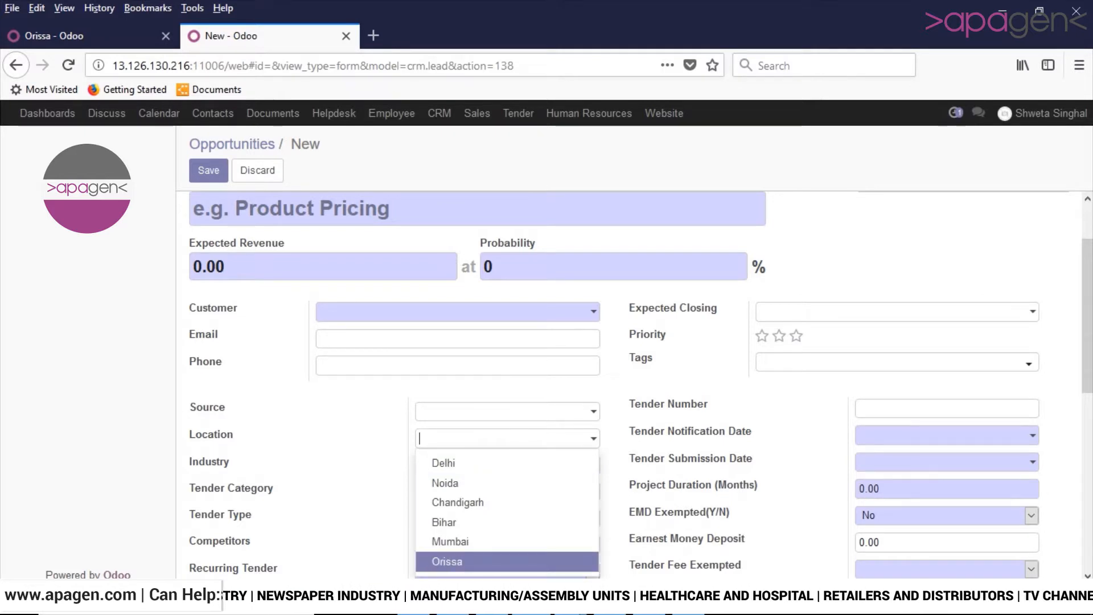
key(ctrl+Tab)
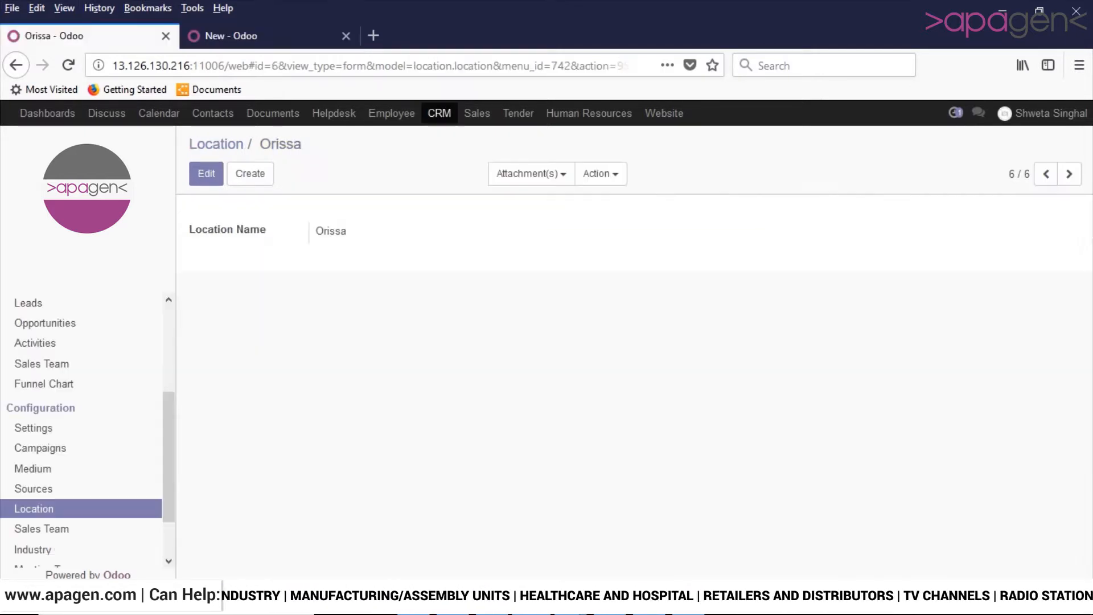
scroll(82, 427, down, 2)
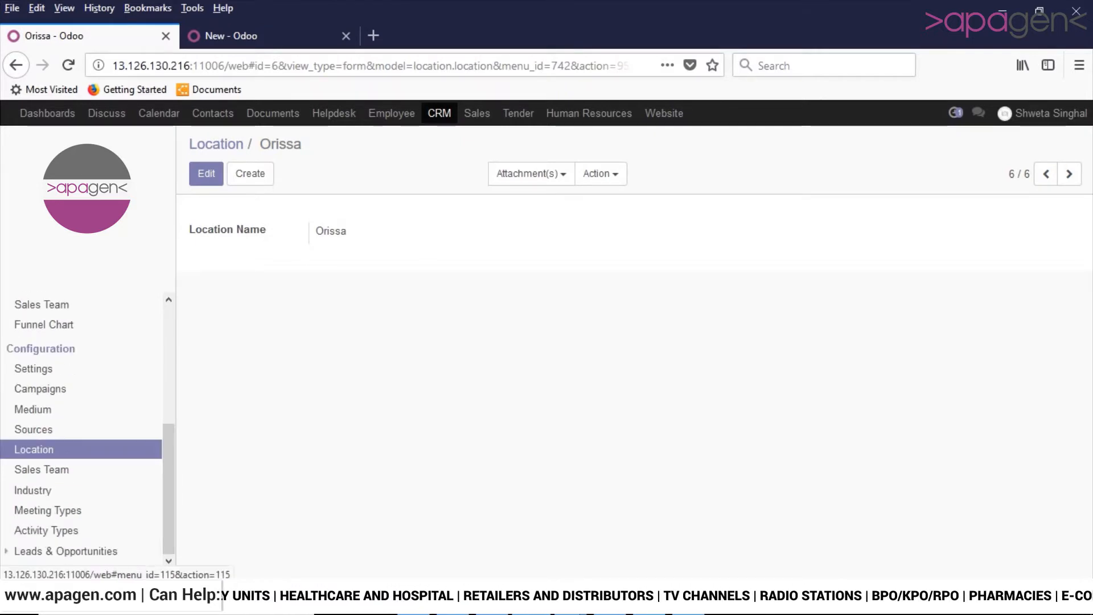
Start a new sales team named BD.
click(41, 469)
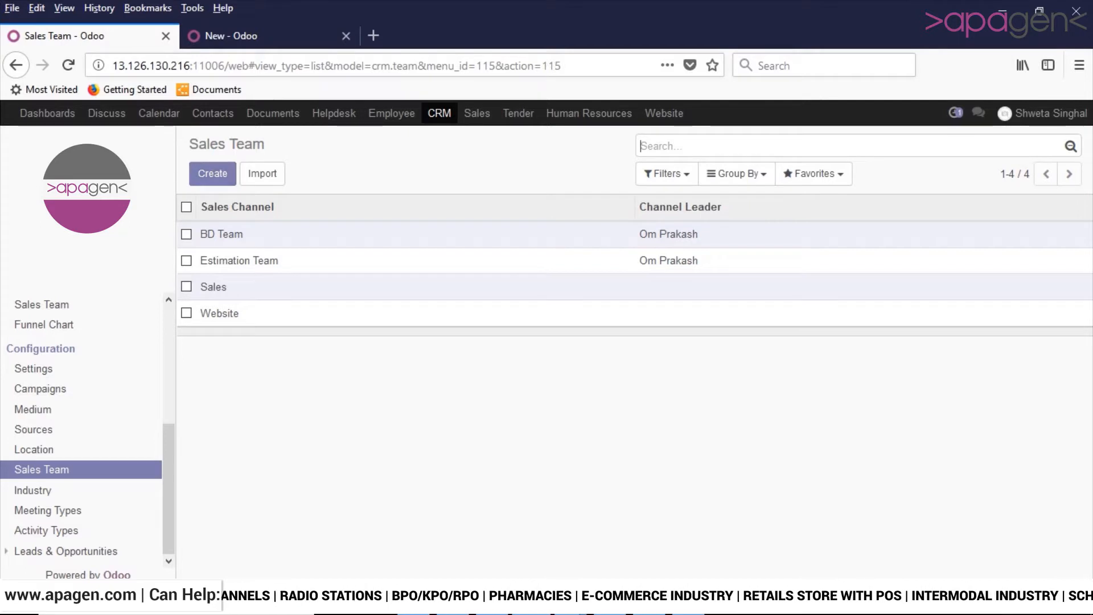
click(212, 173)
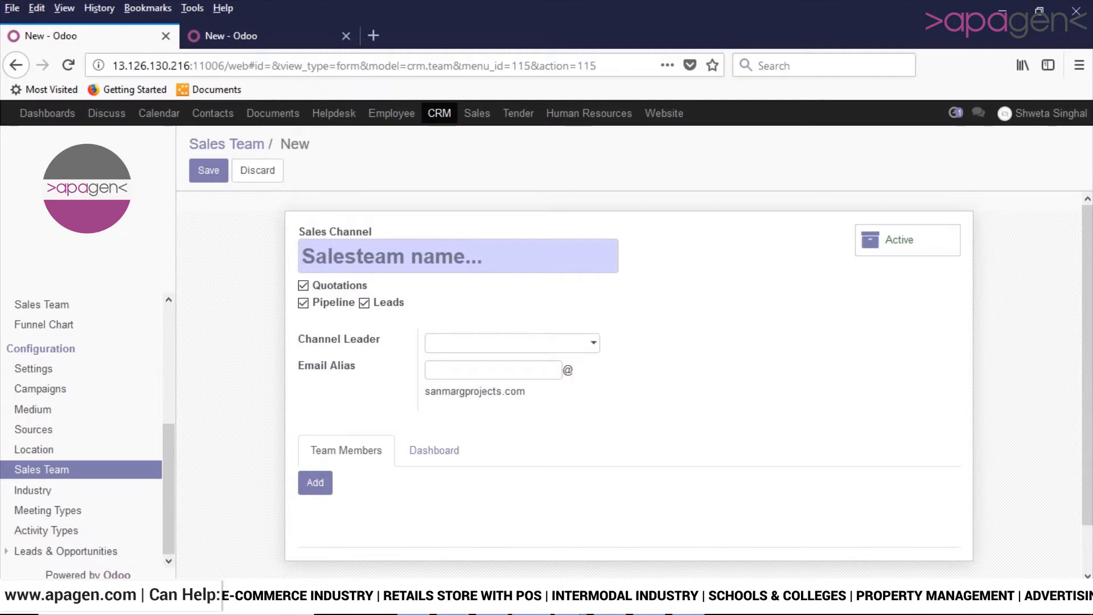
text(BD)
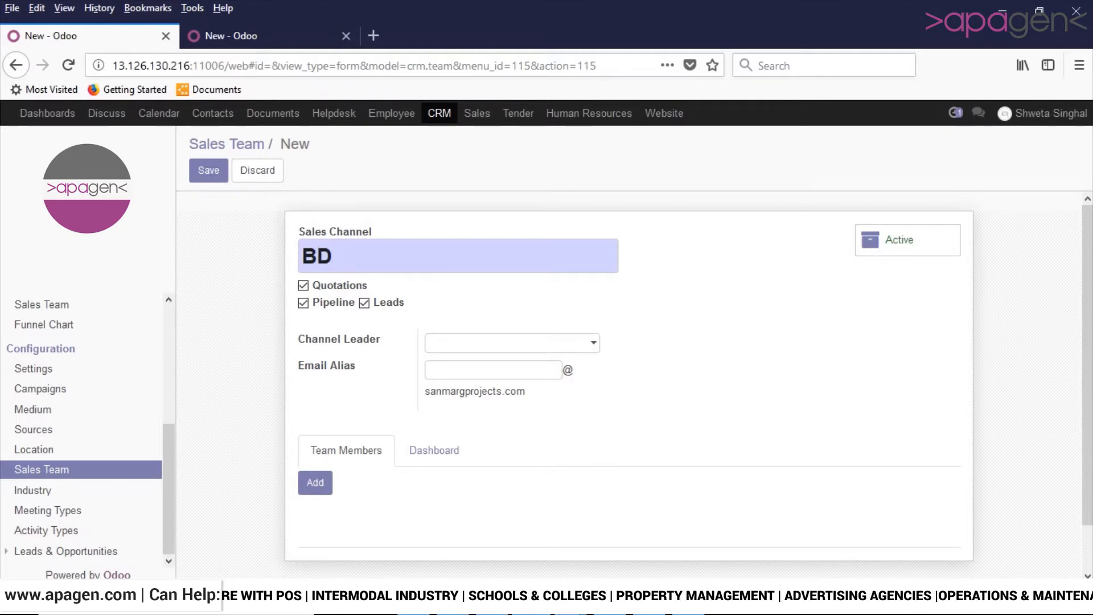
Assign the chosen user as the BD team's channel leader.
click(506, 343)
text(OM)
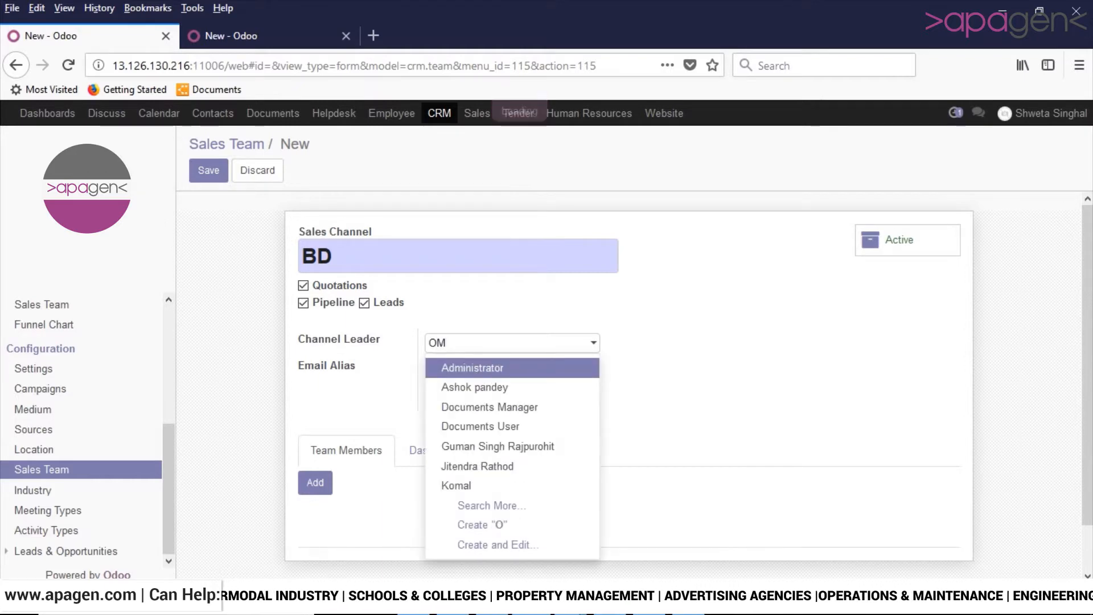
text(PRA)
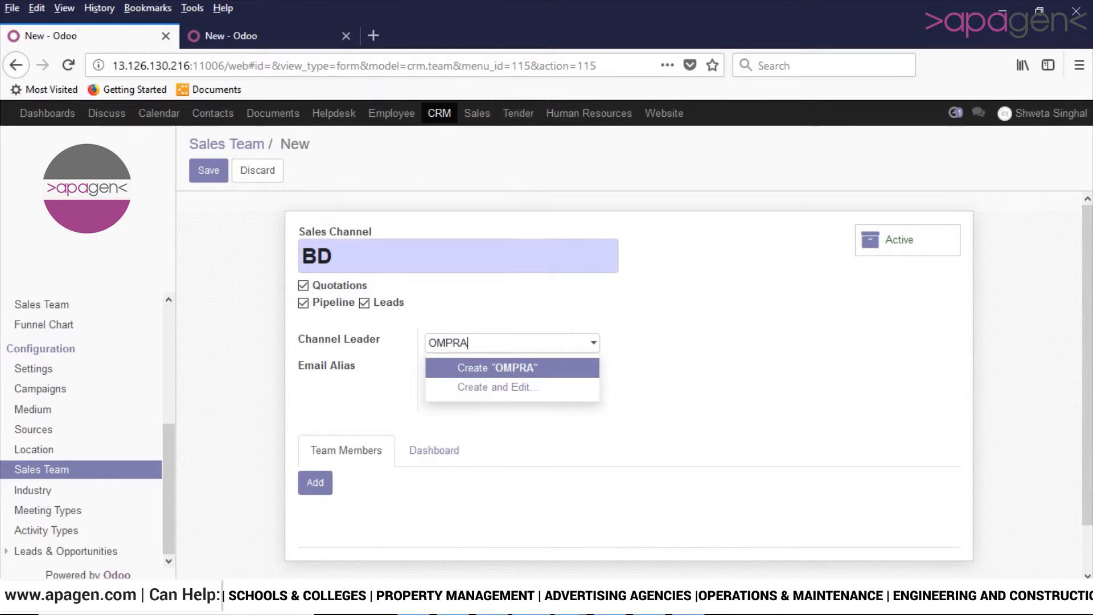
key(BackSpace)
key(BackSpace)
key(BackSpace)
key(BackSpace)
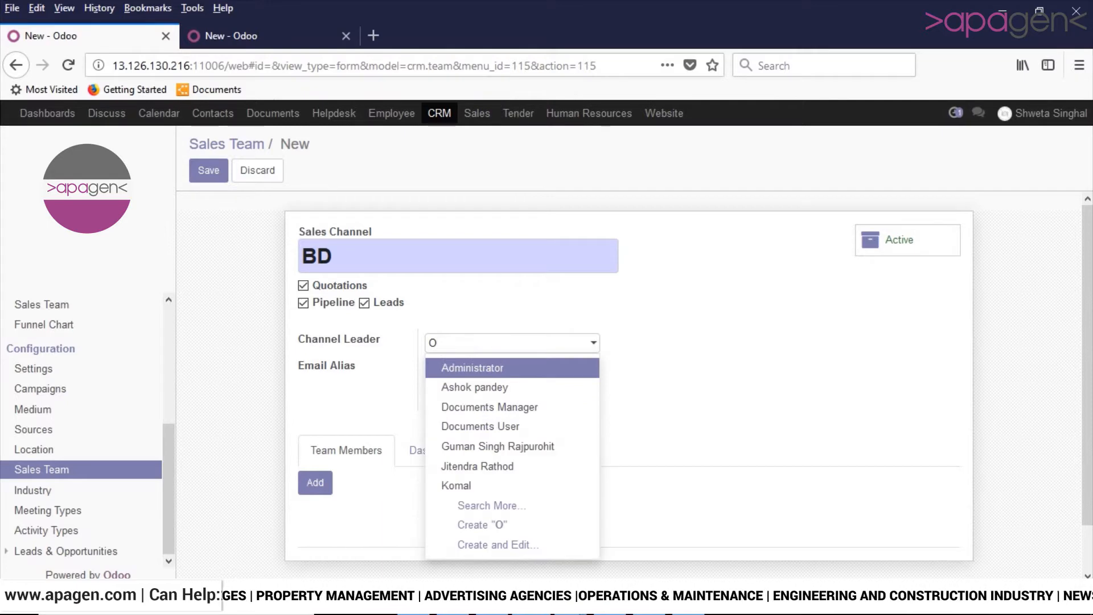
text(m)
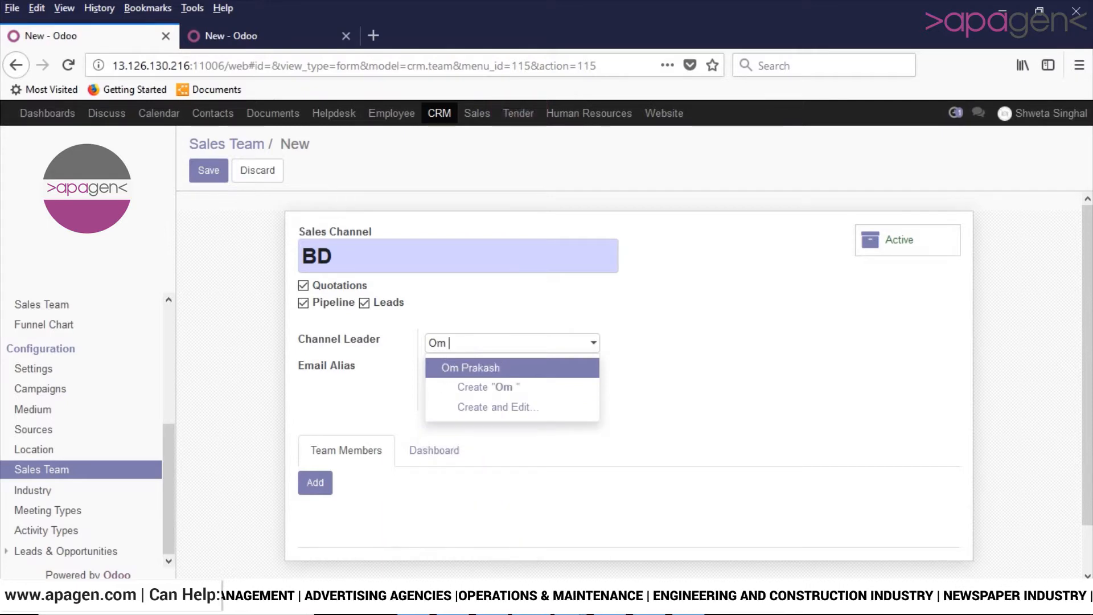
key(Return)
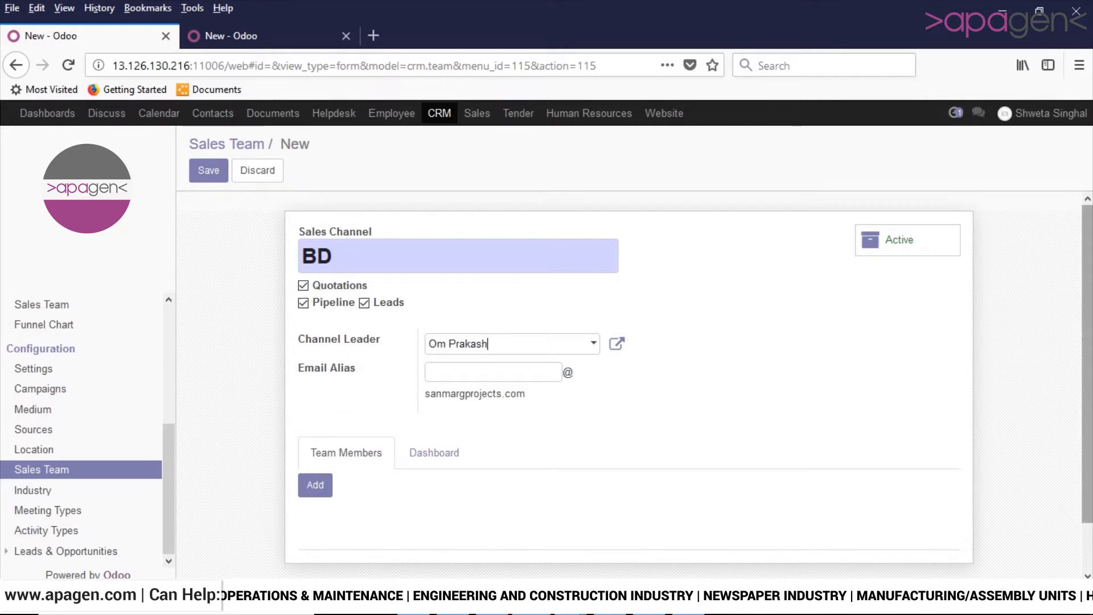
scroll(629, 376, down, 1)
click(493, 320)
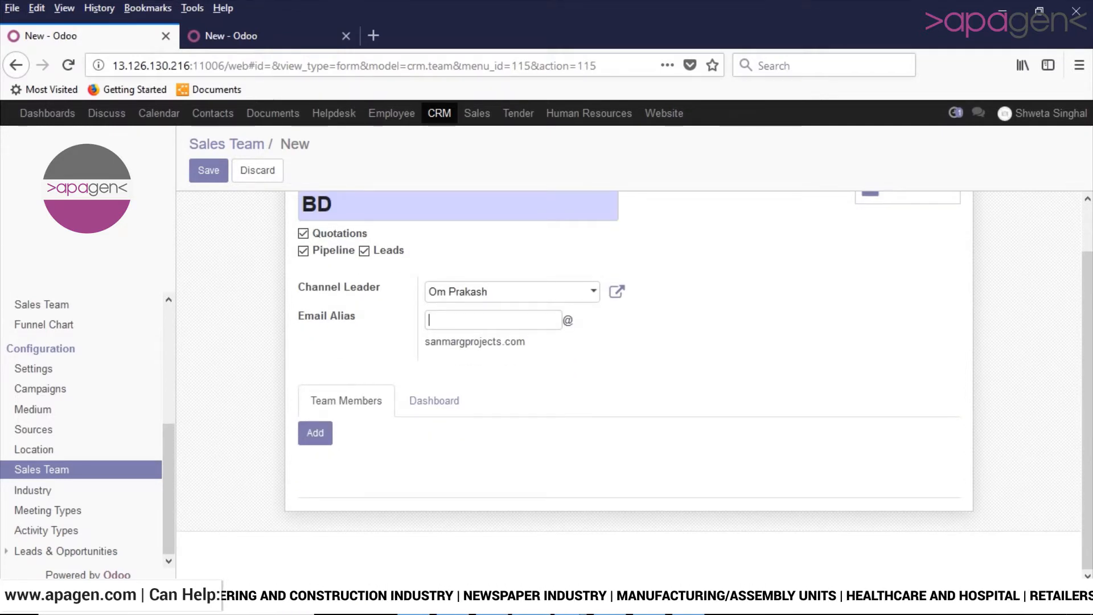
Search the user list for the first two team members.
click(315, 433)
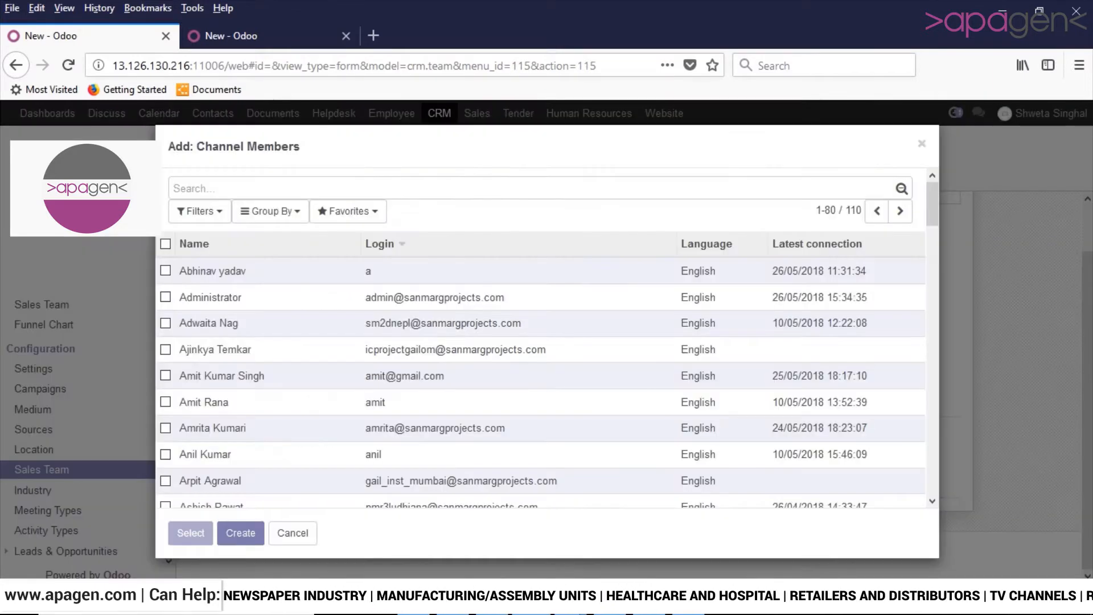
text(om)
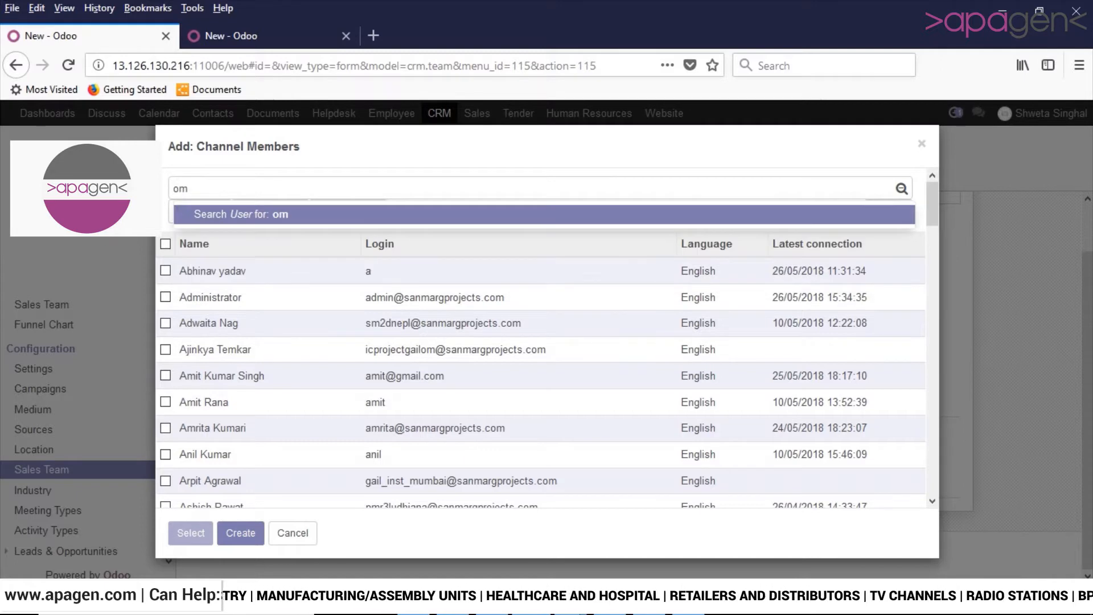
key(BackSpace)
key(BackSpace)
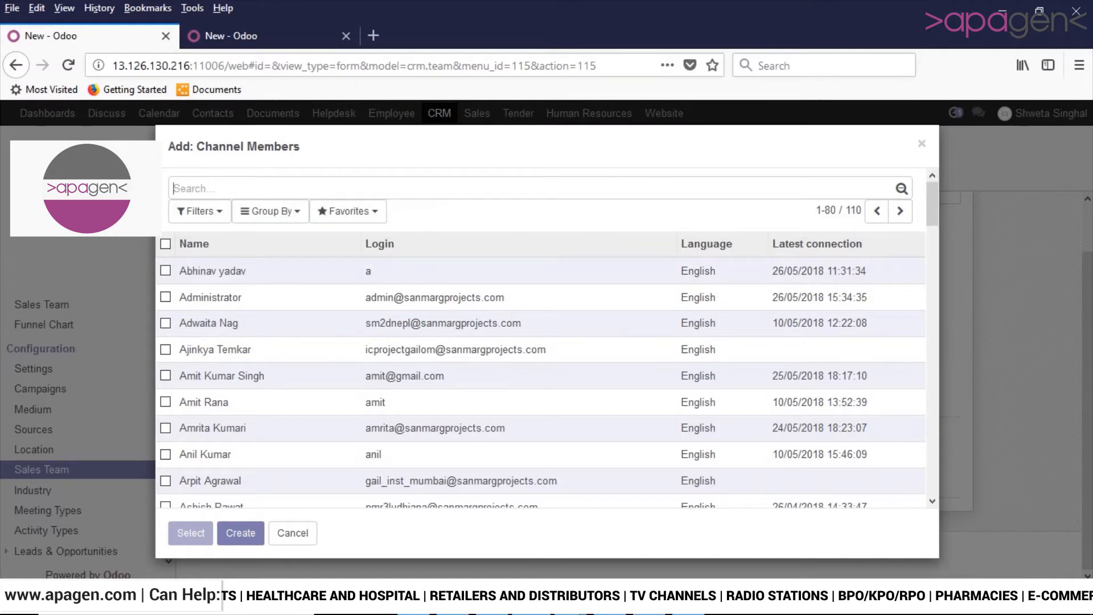
text(Shweta)
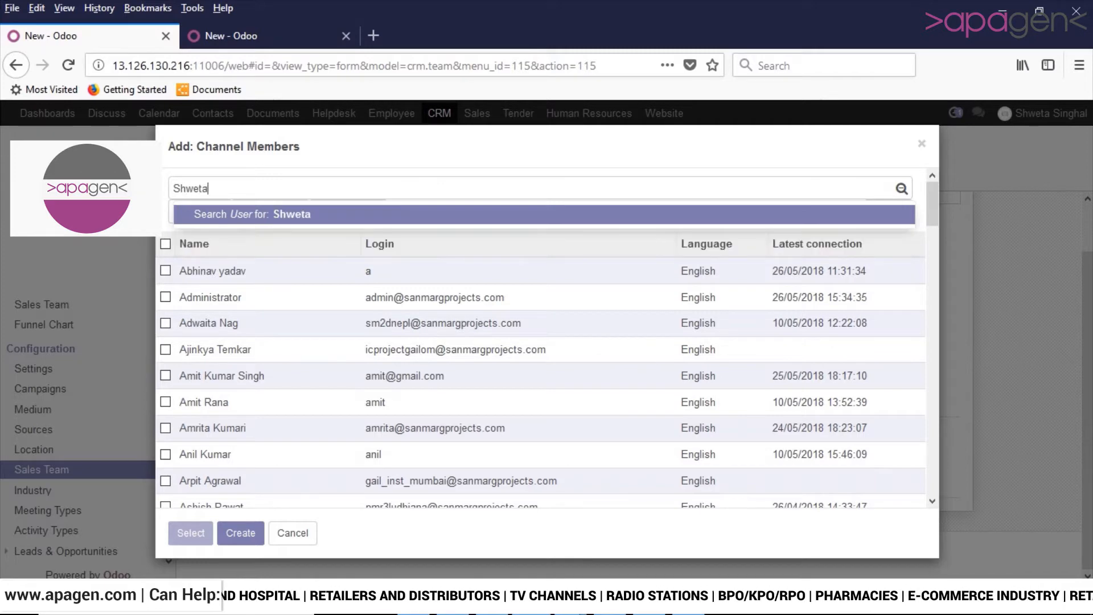
key(Return)
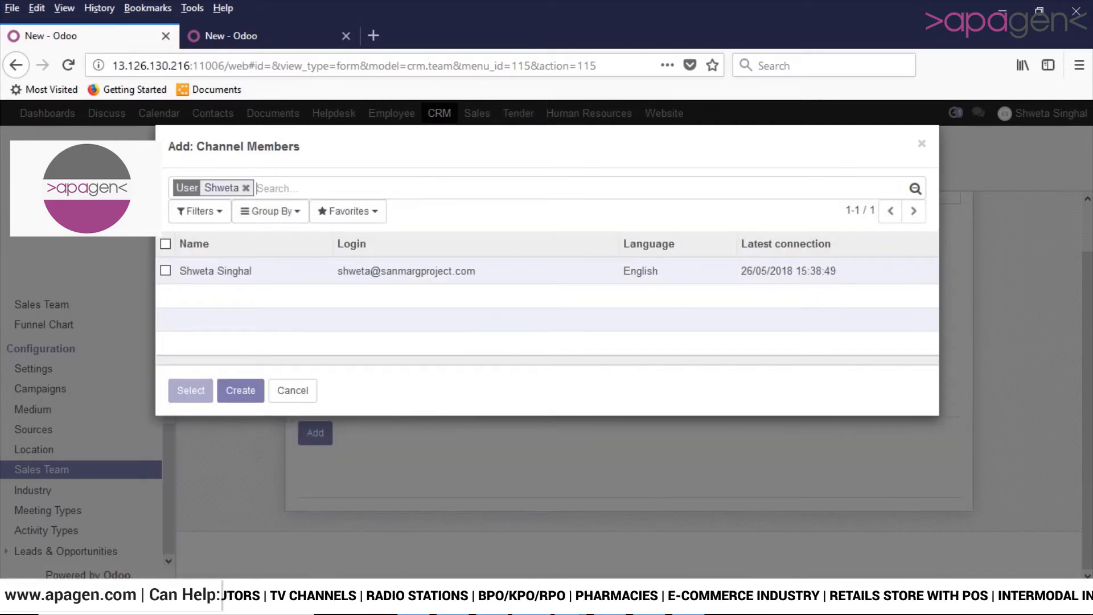
text(Om)
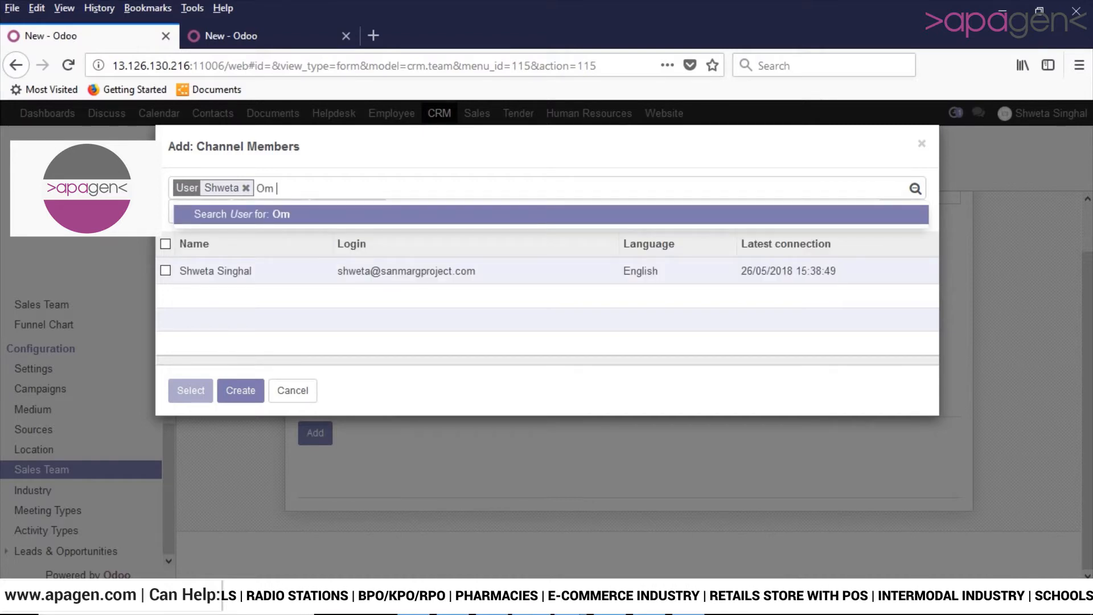
key(BackSpace)
key(BackSpace)
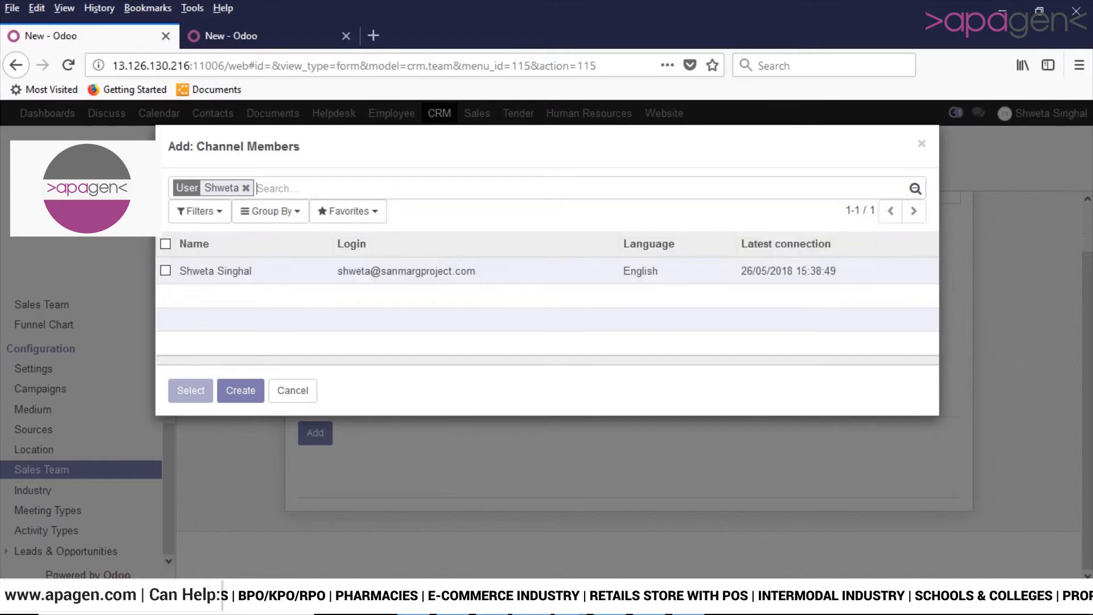
text(OM)
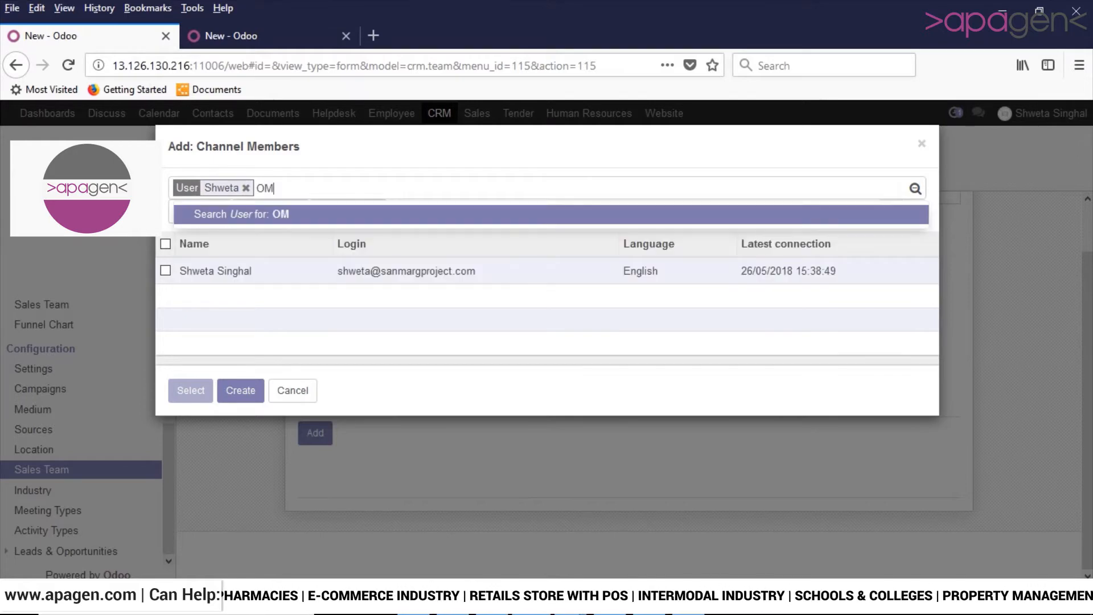
key(BackSpace)
key(BackSpace)
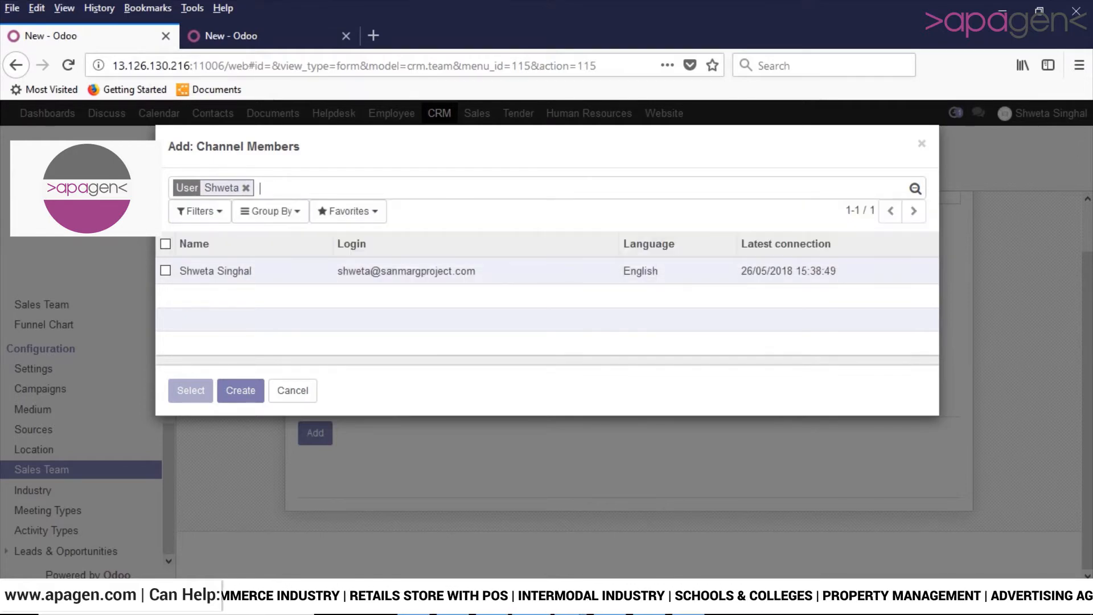
text(OM)
key(BackSpace)
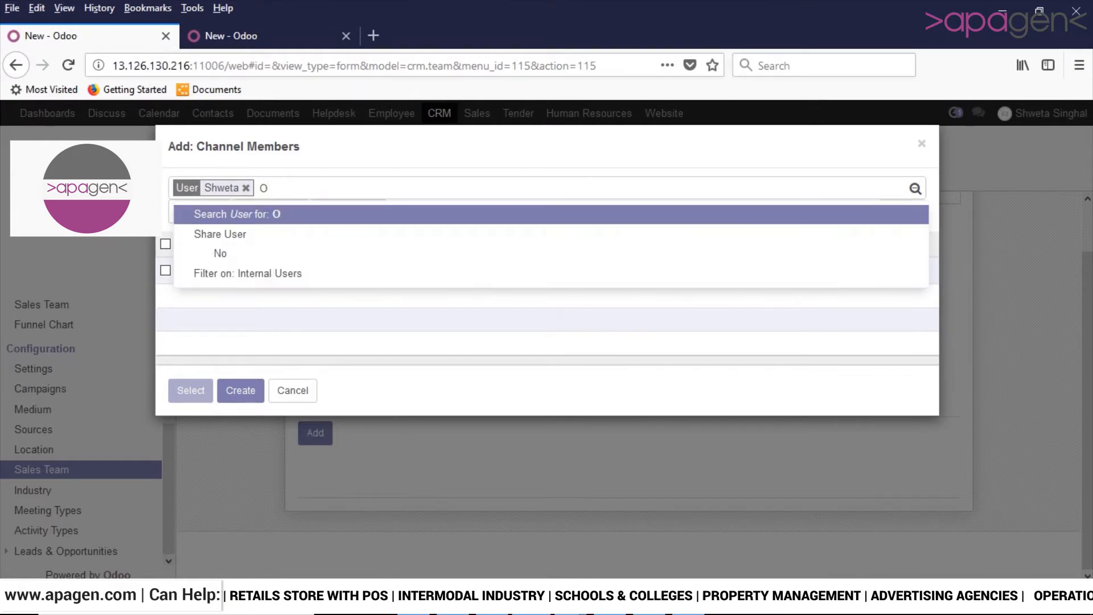
text(m P)
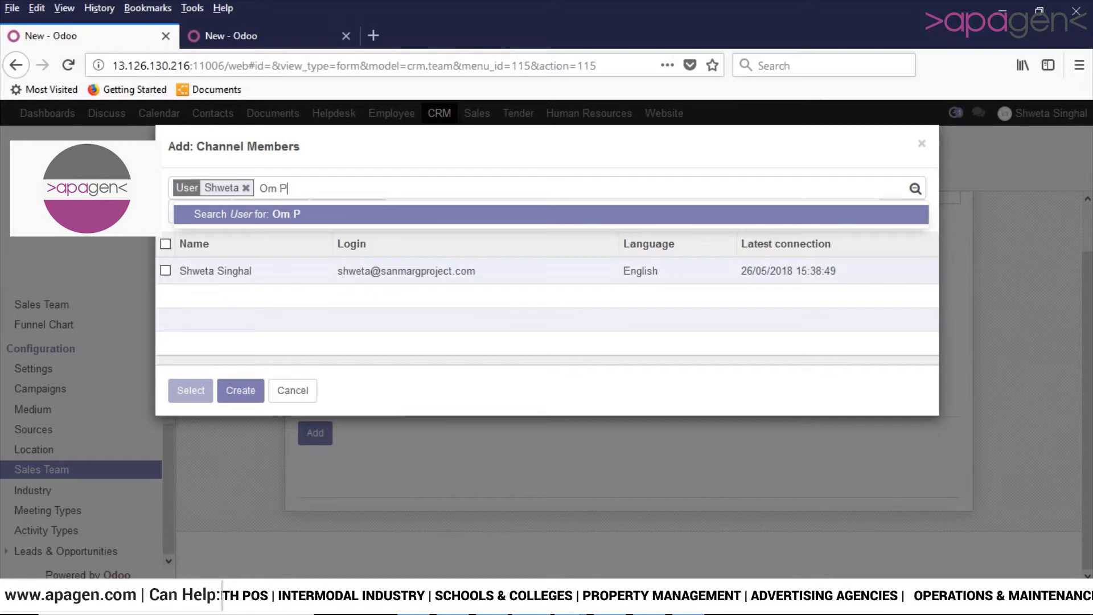
text(raksh)
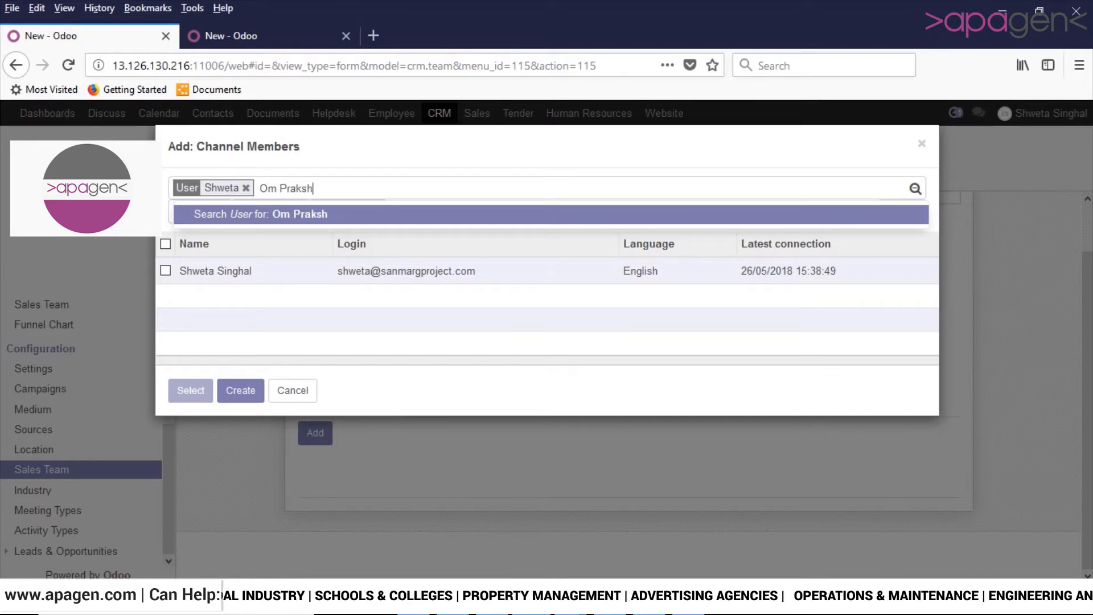
key(BackSpace)
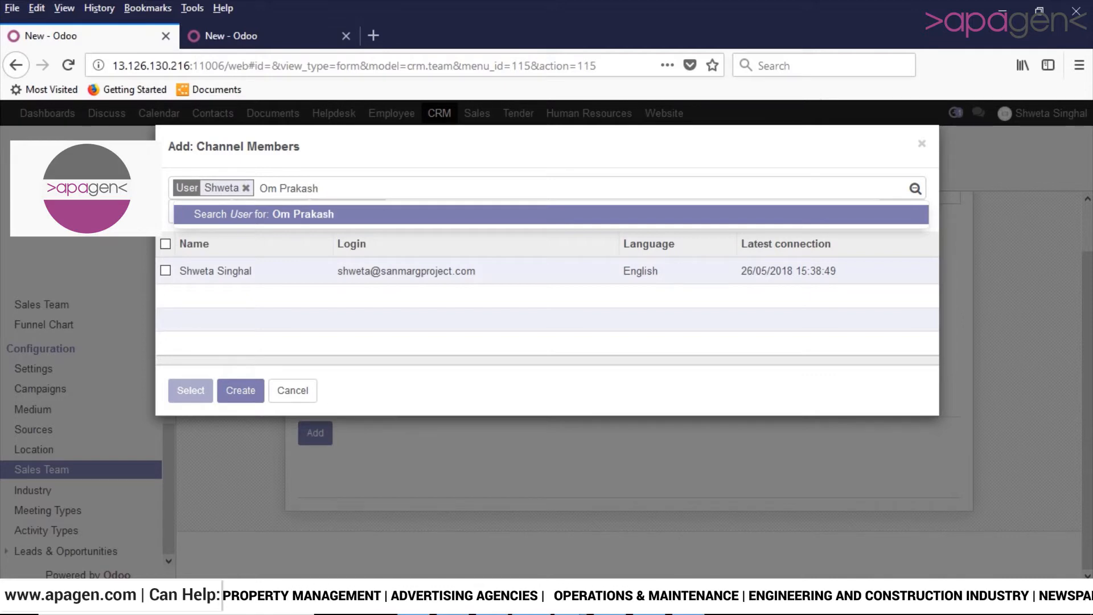
key(Return)
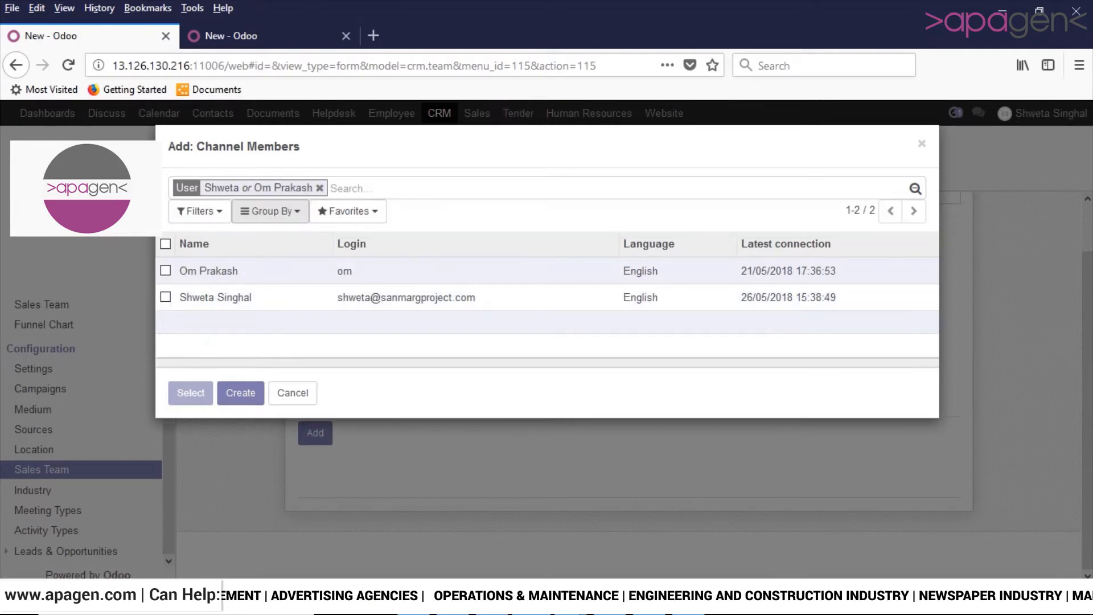
Search for the third member, then select all three users and add them.
text(Pwa)
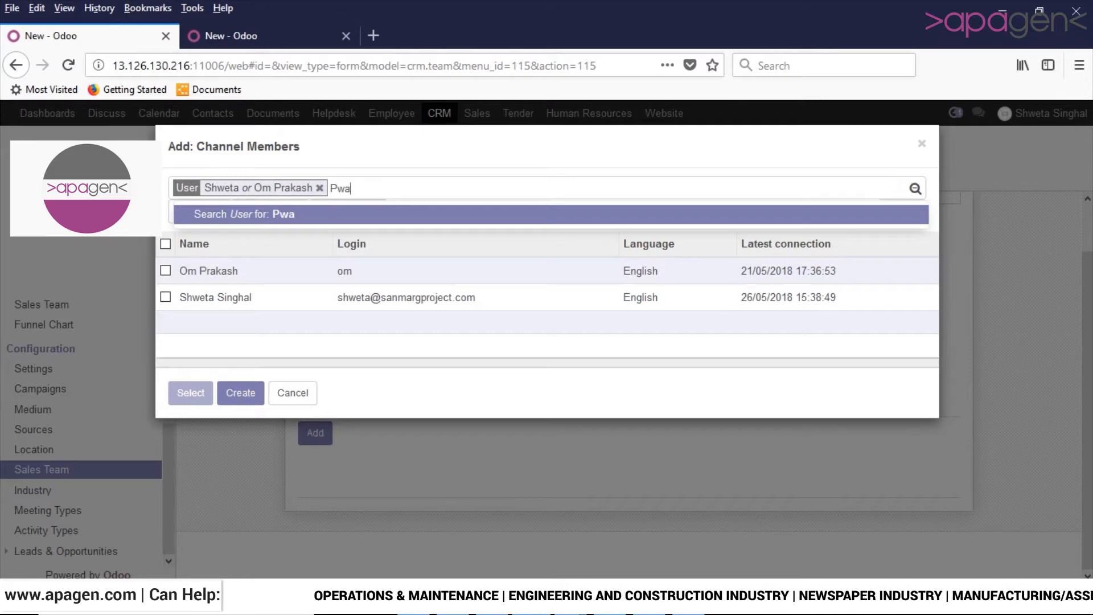
key(BackSpace)
key(BackSpace)
text(w)
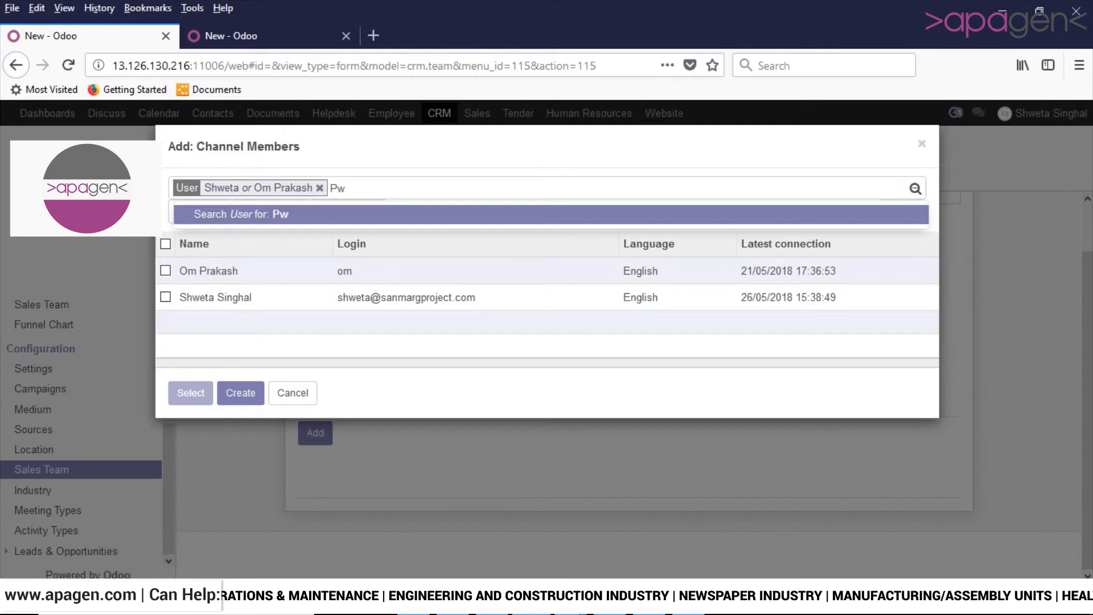
text(awan)
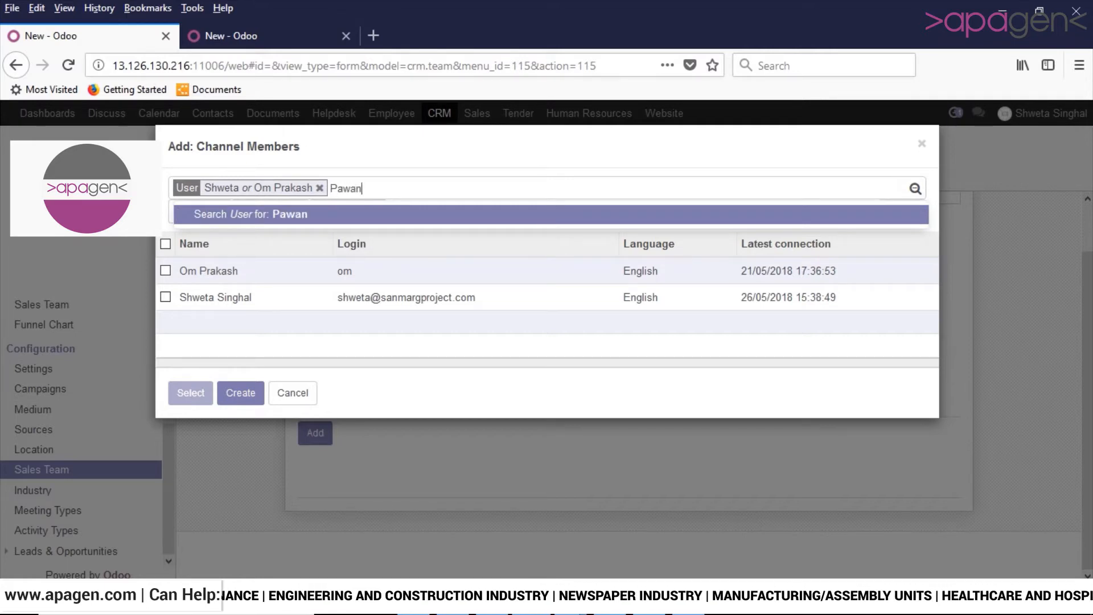
key(Return)
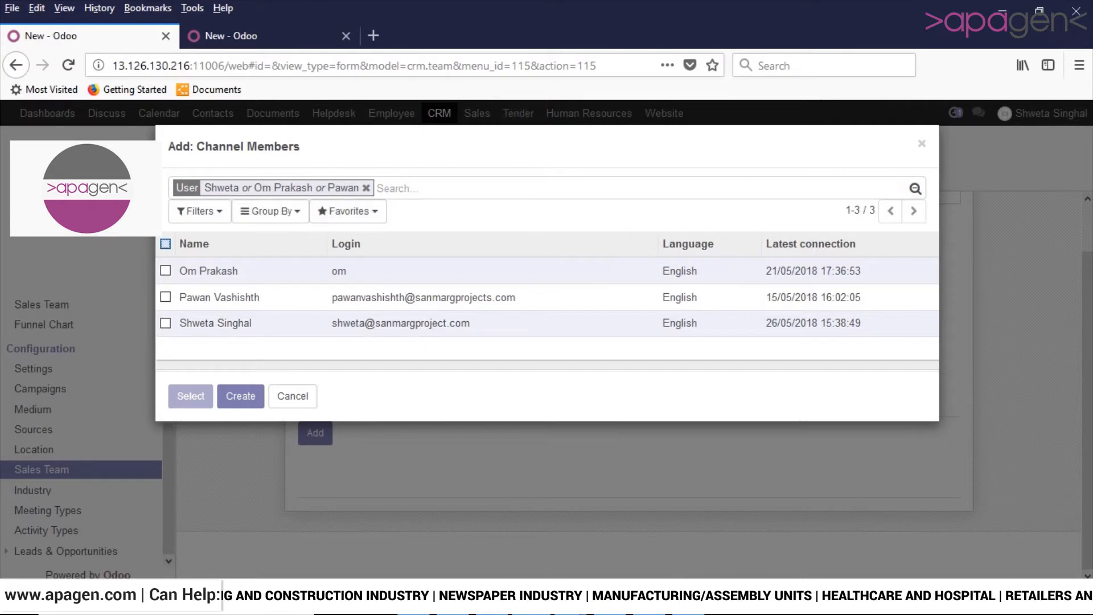
click(165, 244)
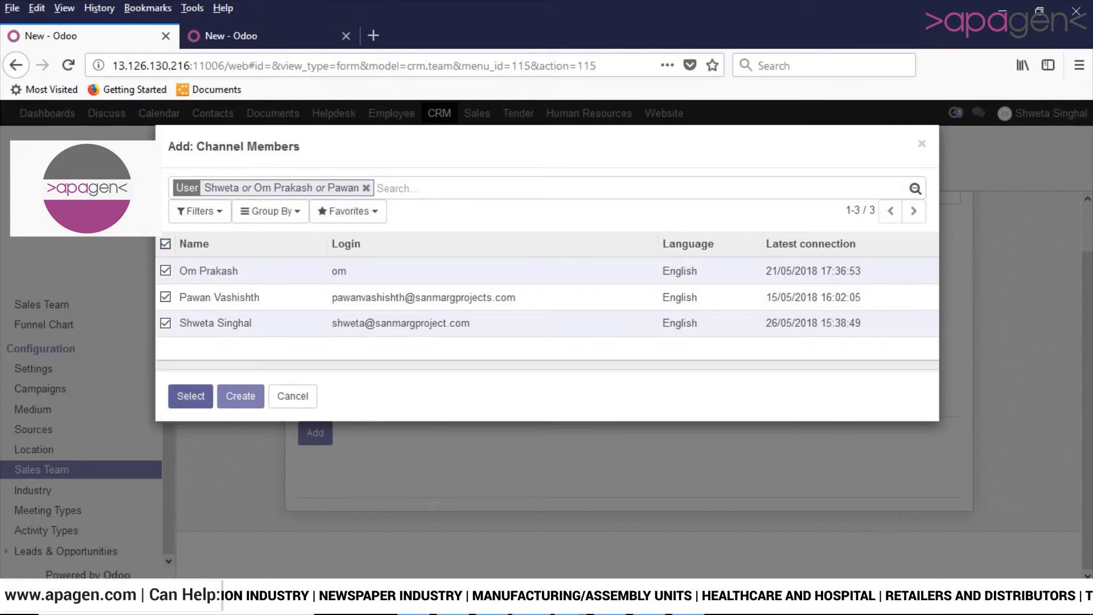
click(190, 396)
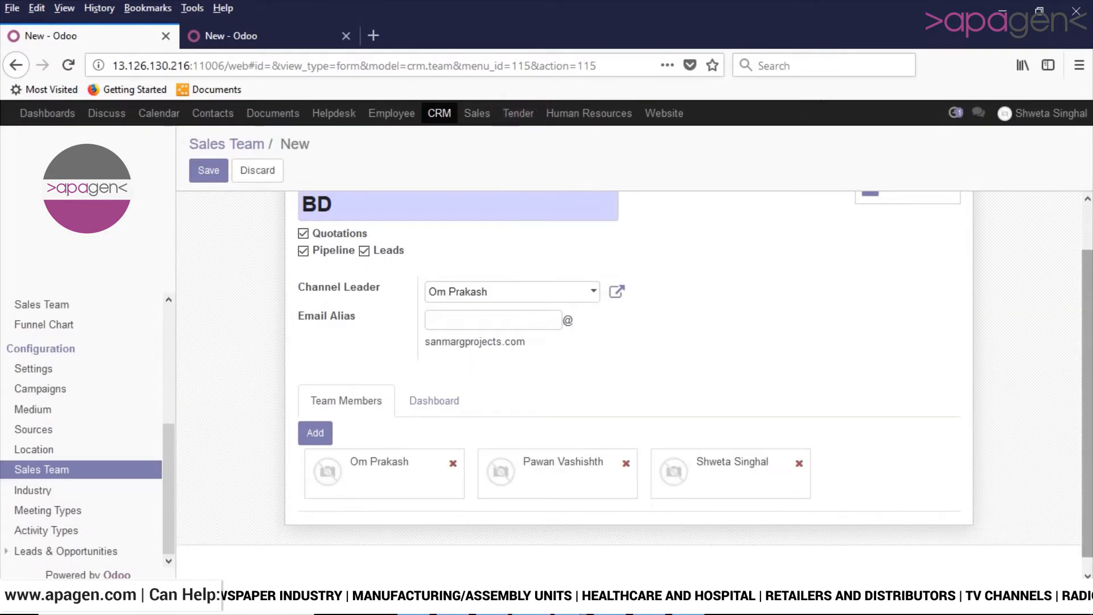
Save the BD team record and open Pipeline > Leads in a new browser tab.
drag(1087, 415, 1087, 359)
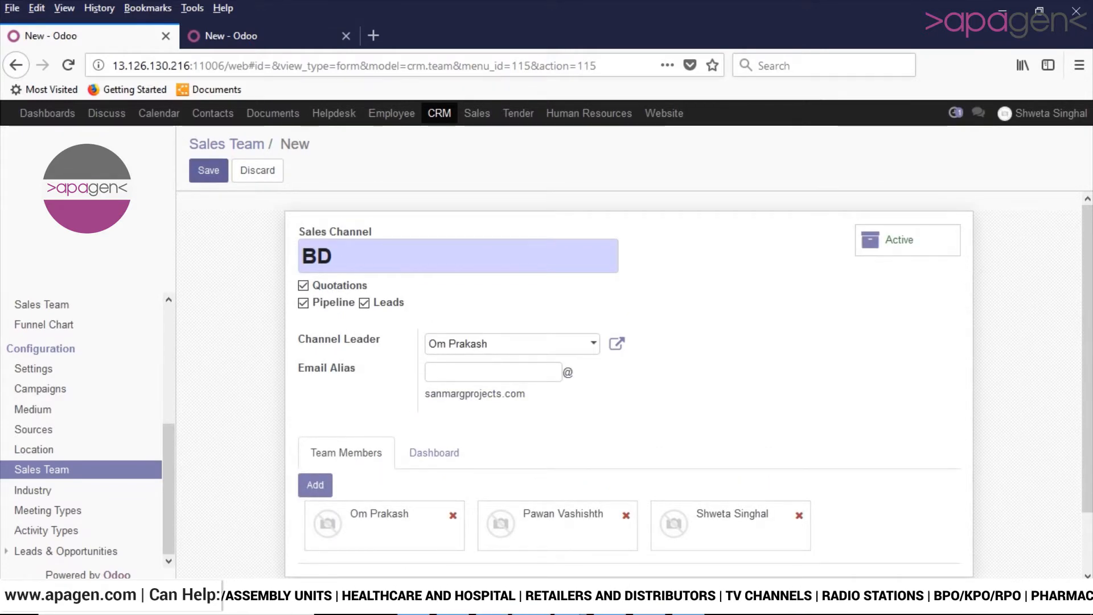
click(208, 170)
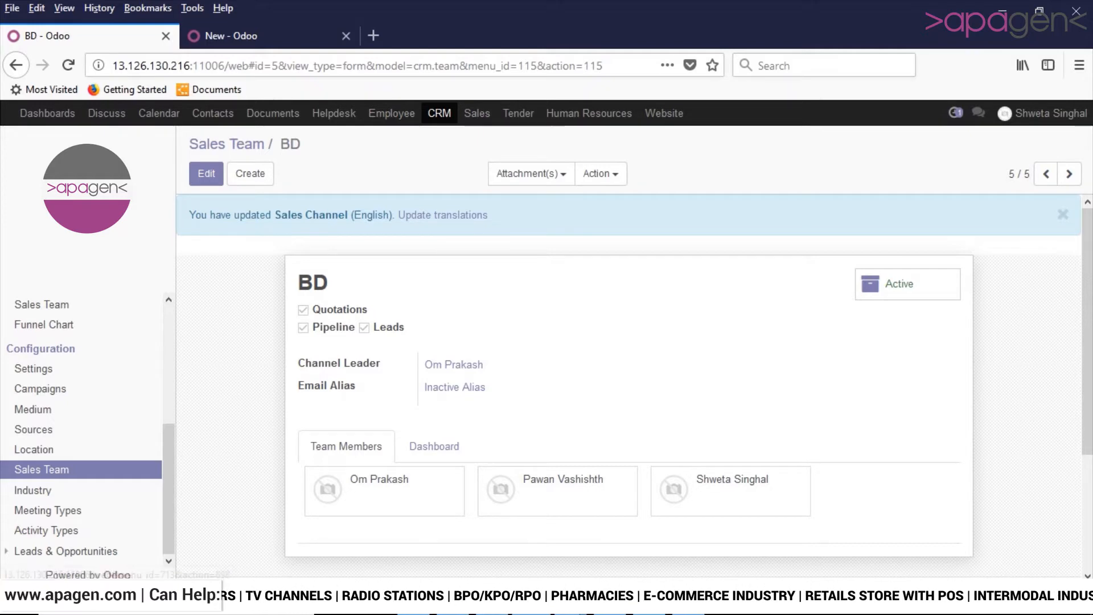
scroll(85, 427, up, 4)
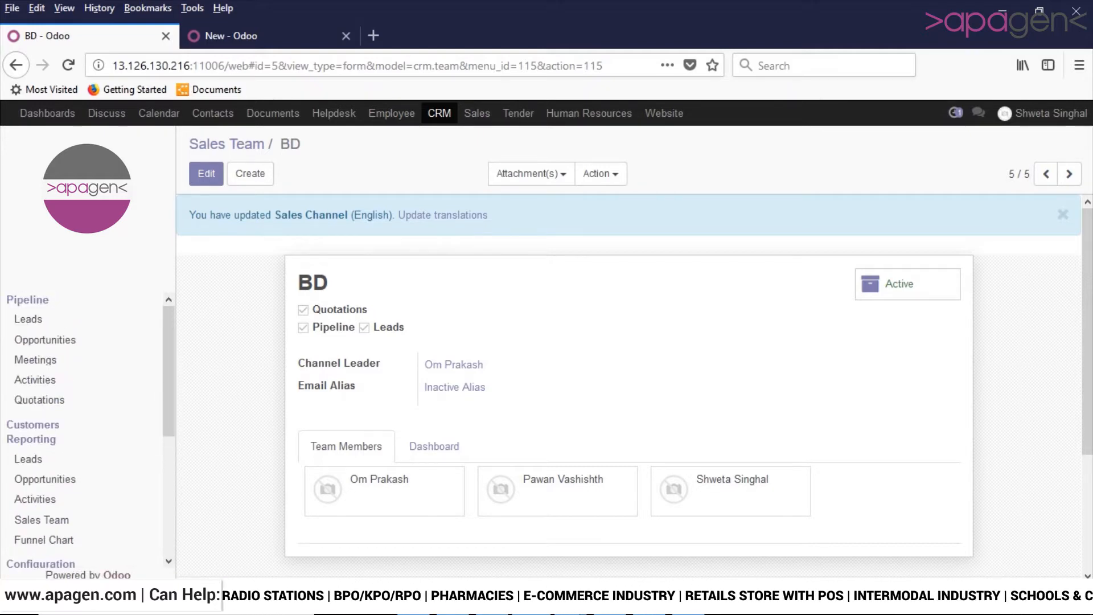
right_click(26, 322)
click(68, 337)
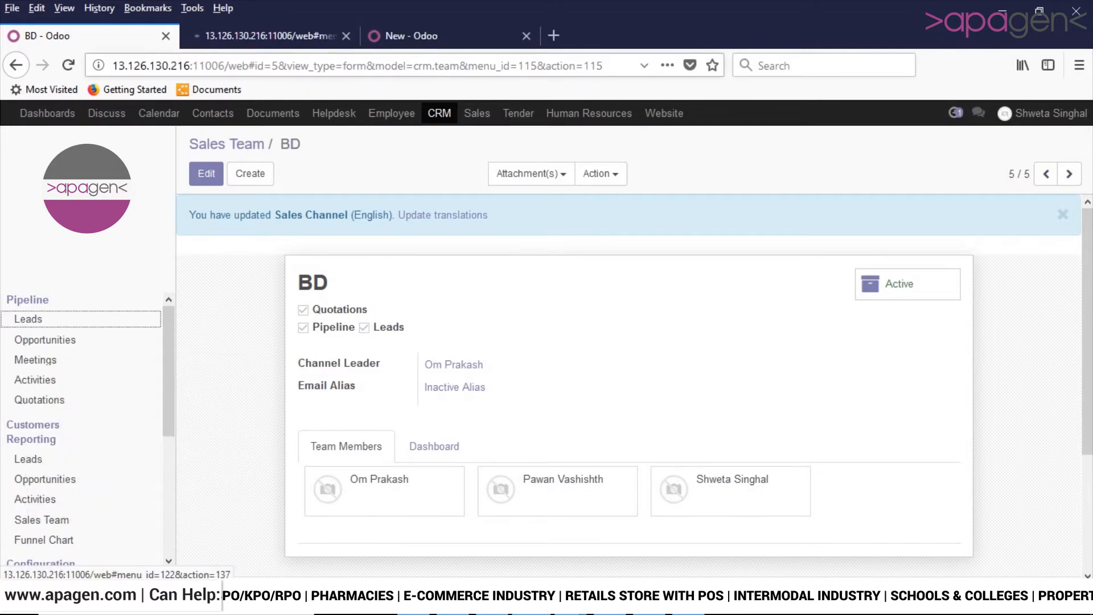
Start a new lead and confirm its team defaults to BD.
click(266, 35)
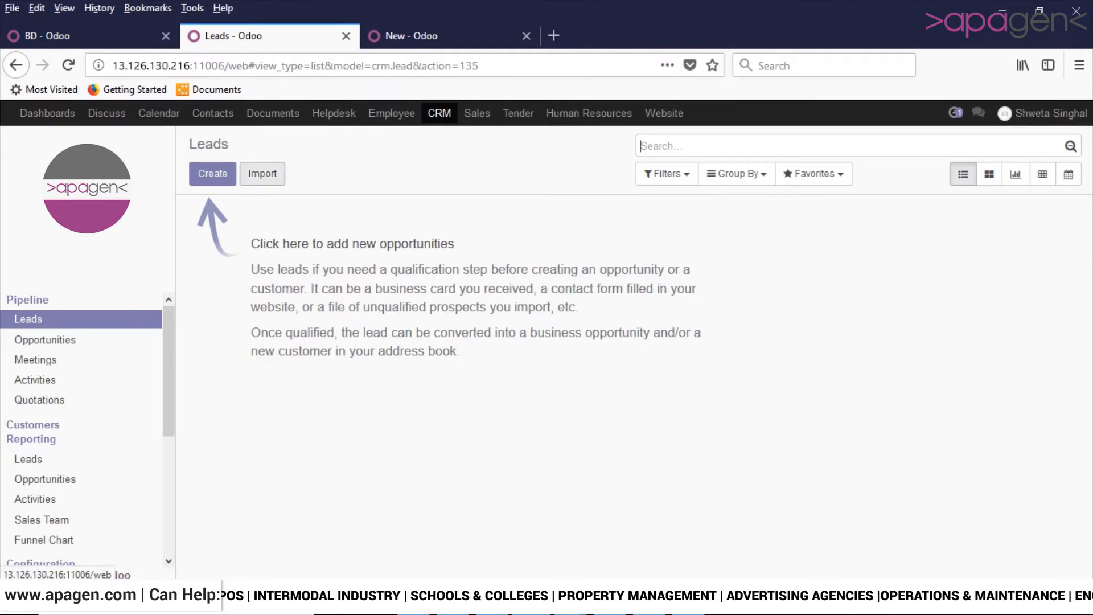
click(212, 174)
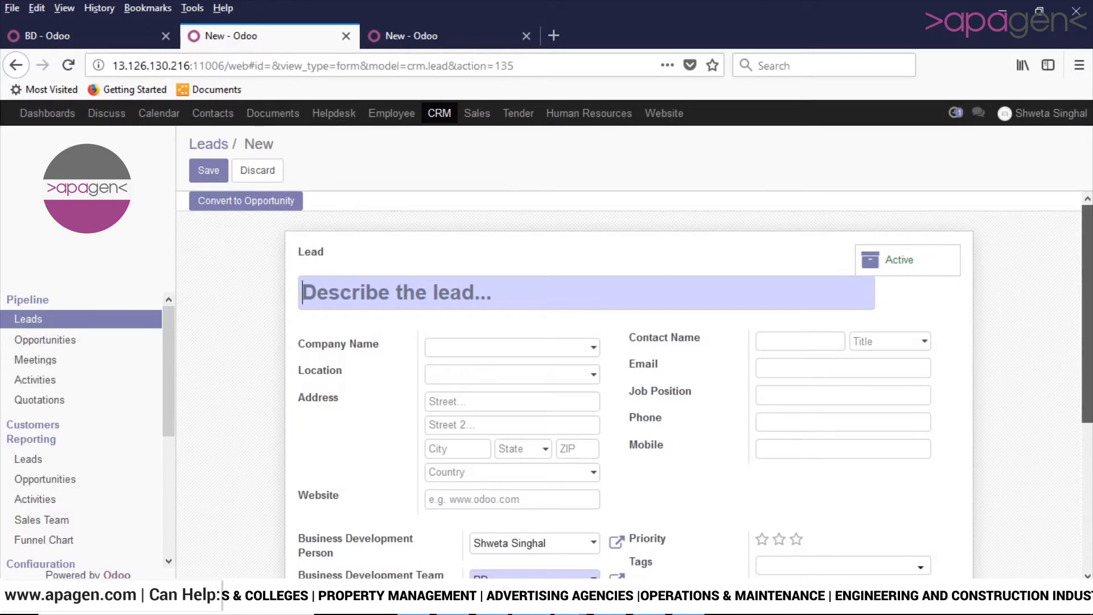
scroll(629, 382, down, 3)
drag(1088, 388, 1087, 386)
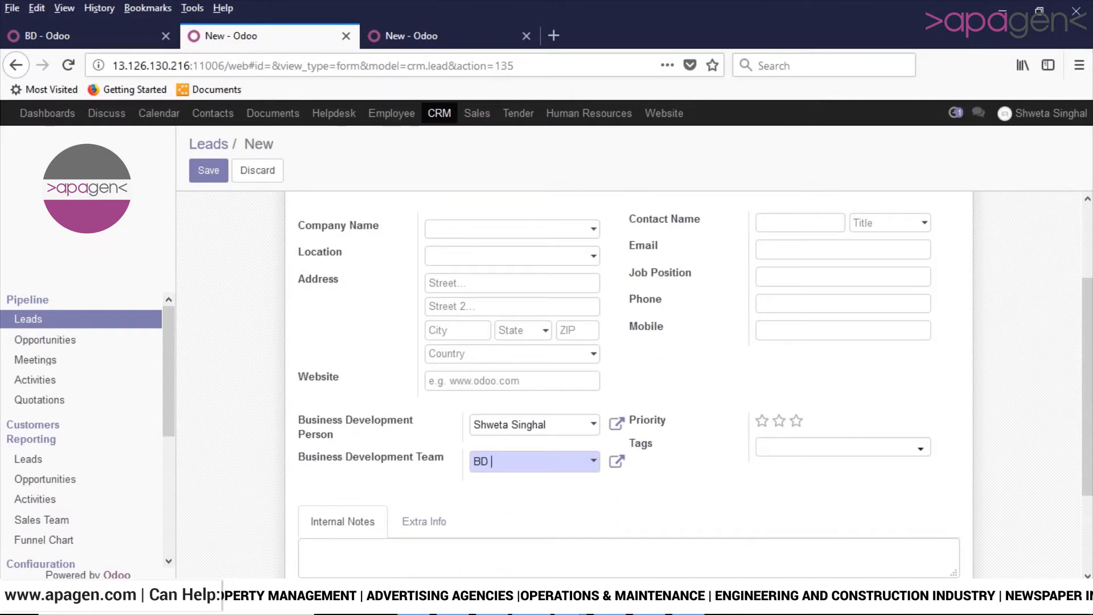
click(530, 461)
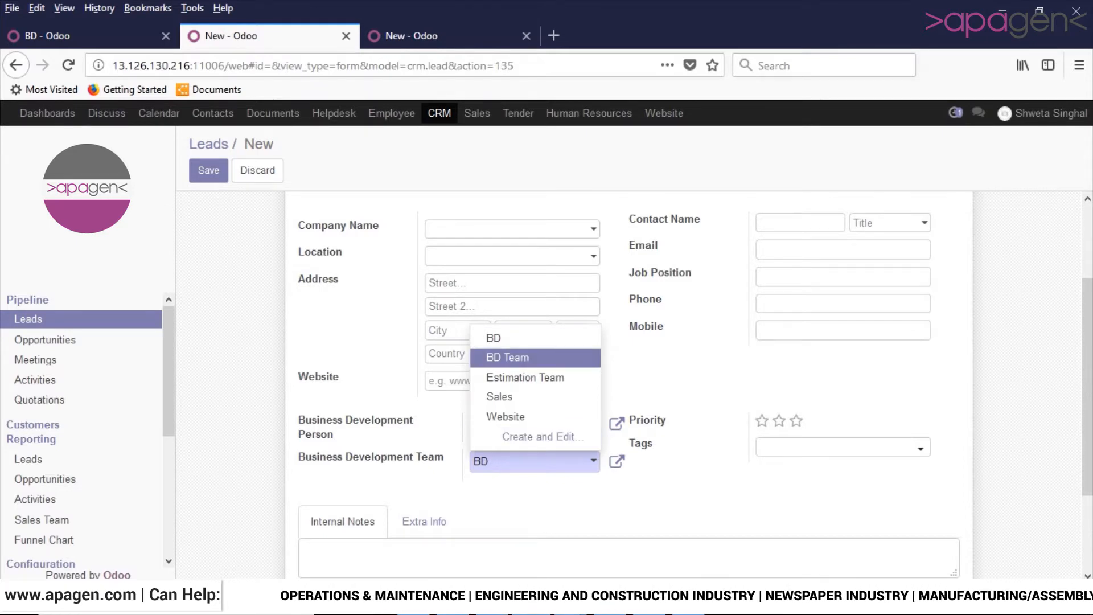
click(494, 338)
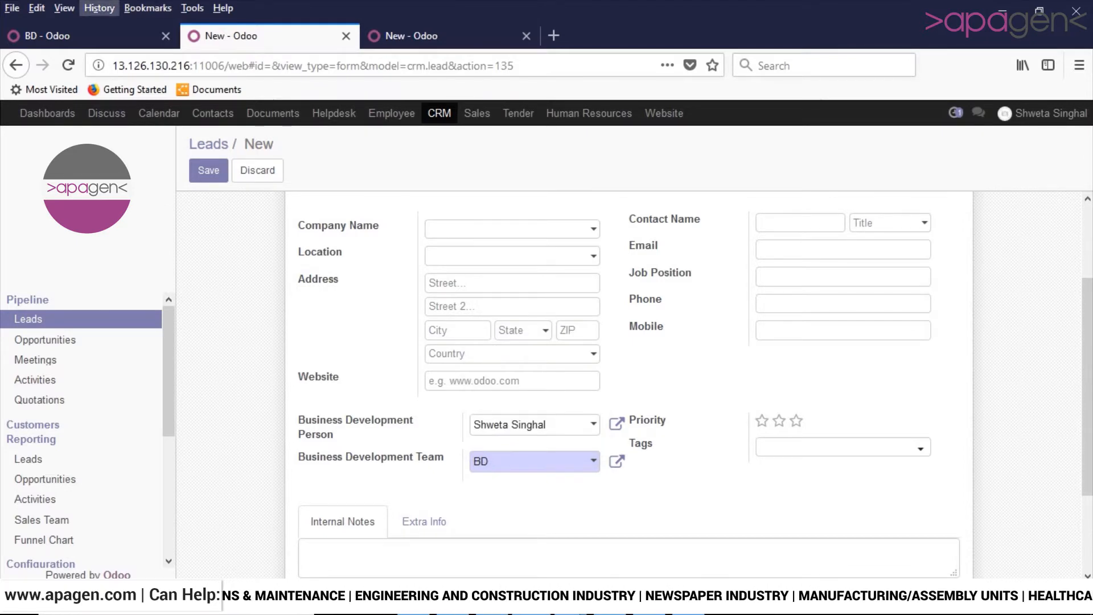
Return to the BD team tab and open the CRM Industry list.
click(85, 35)
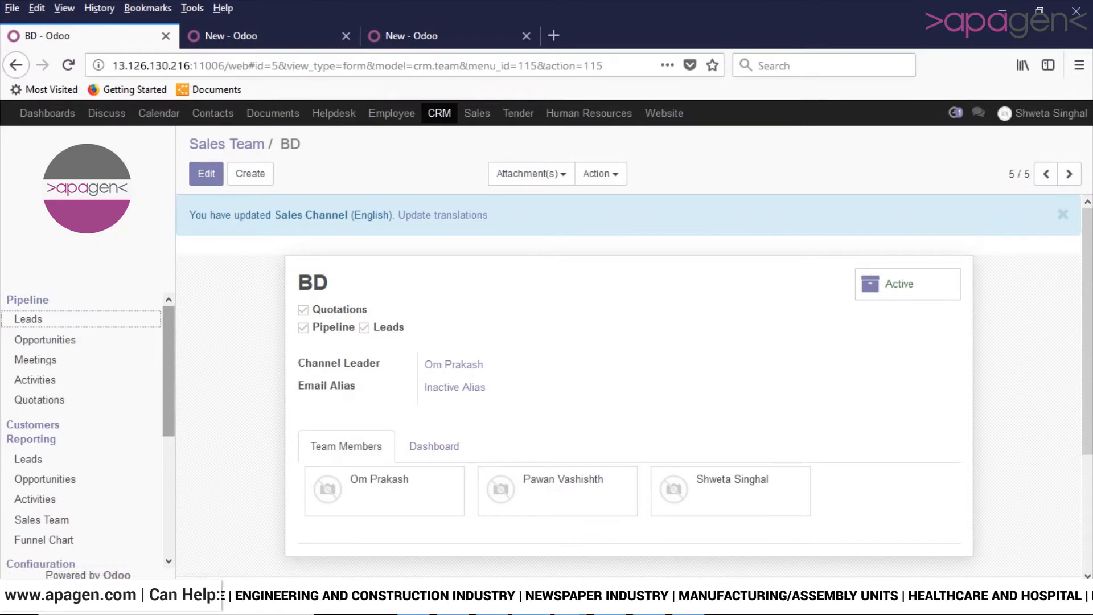
scroll(86, 427, down, 3)
scroll(86, 427, down, 1)
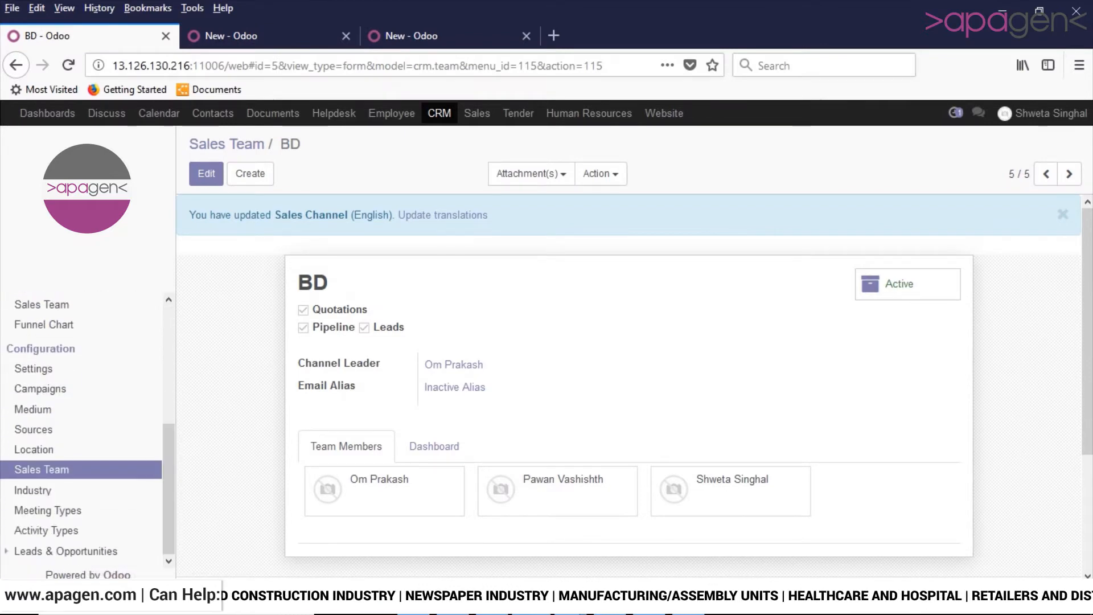
click(33, 490)
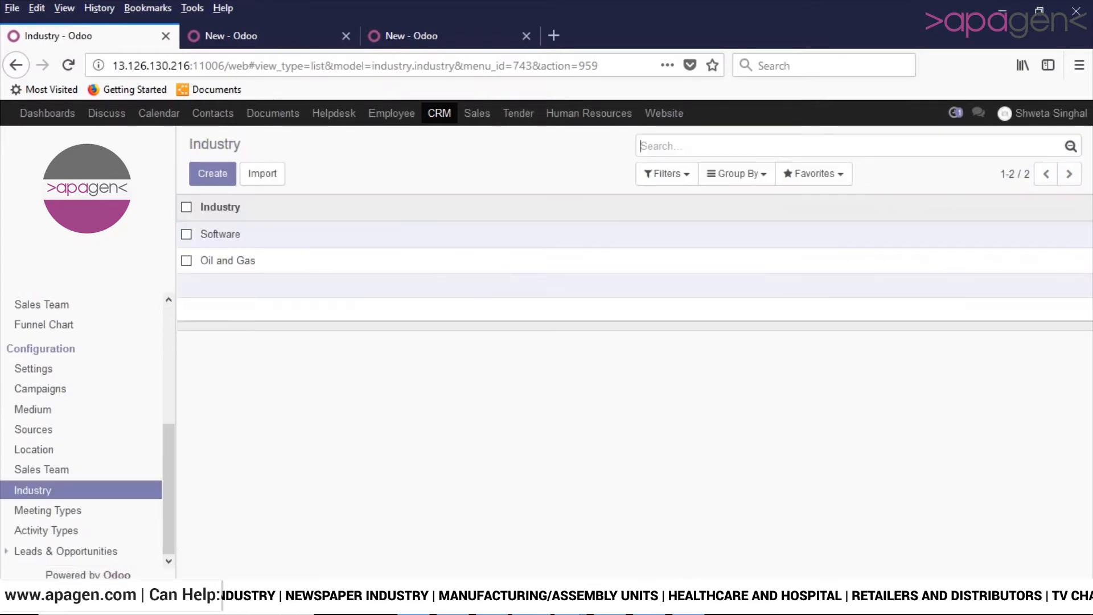
Create a new industry named Manufacturing.
click(213, 173)
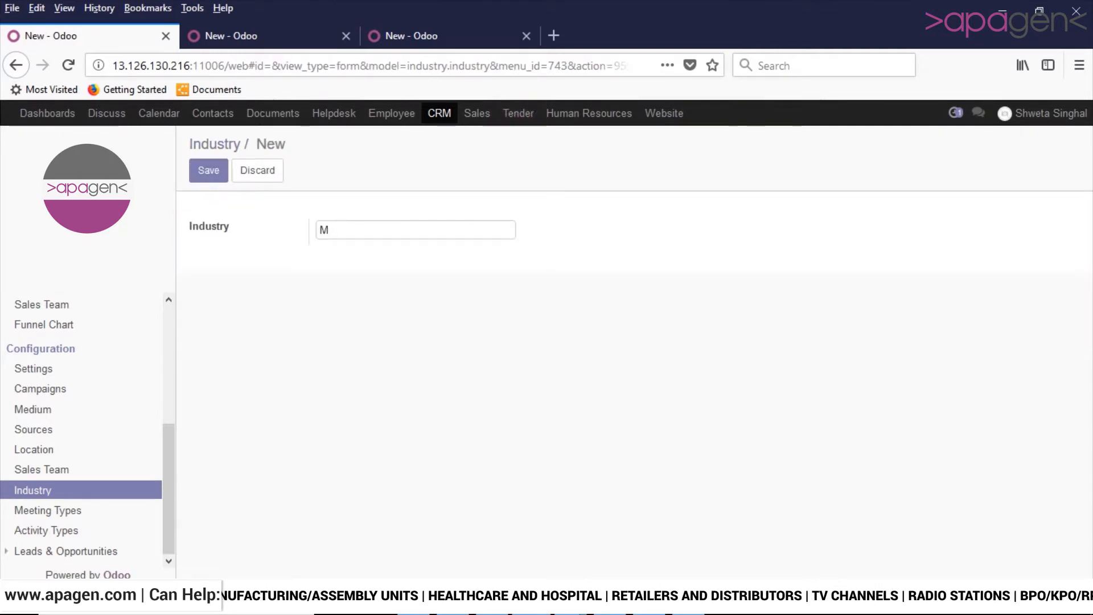
text(anufact)
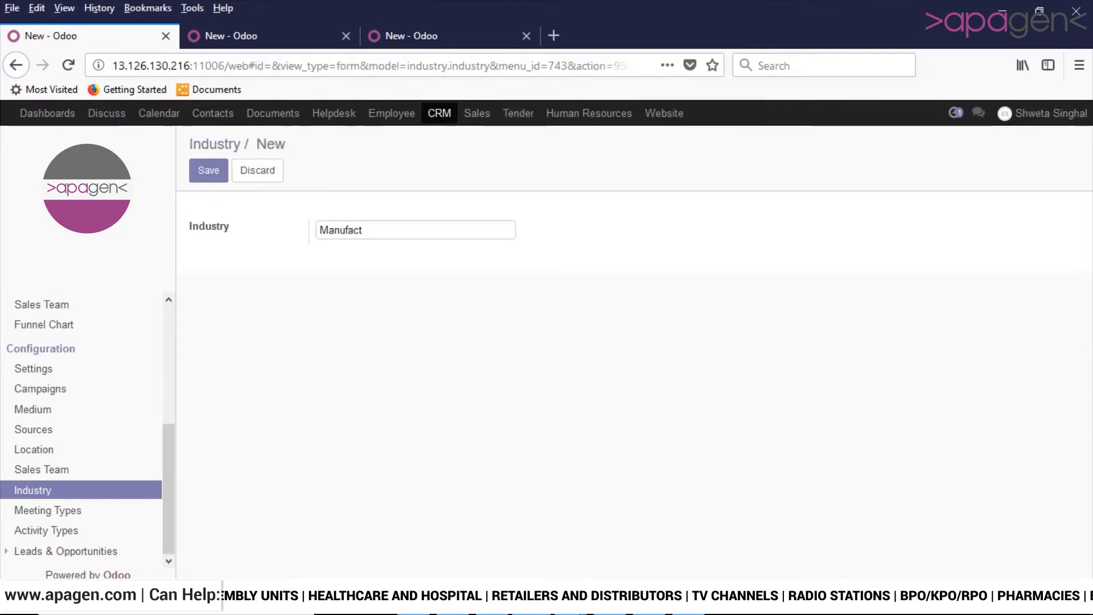
text(uring)
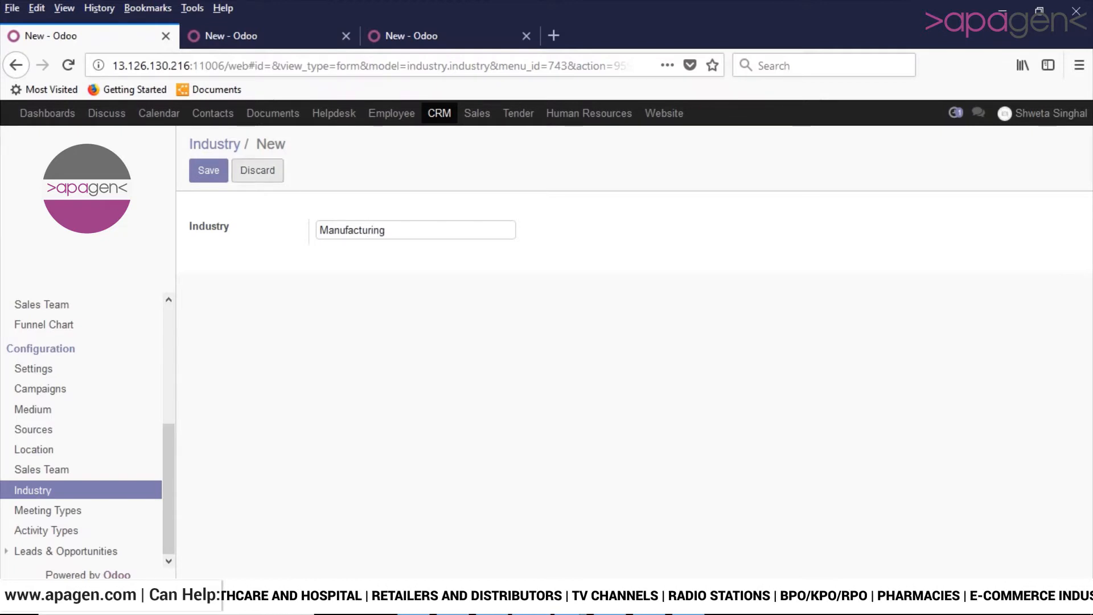
click(209, 170)
Confirm the opportunity's Industry dropdown offers Manufacturing, then open Meeting Types.
click(443, 36)
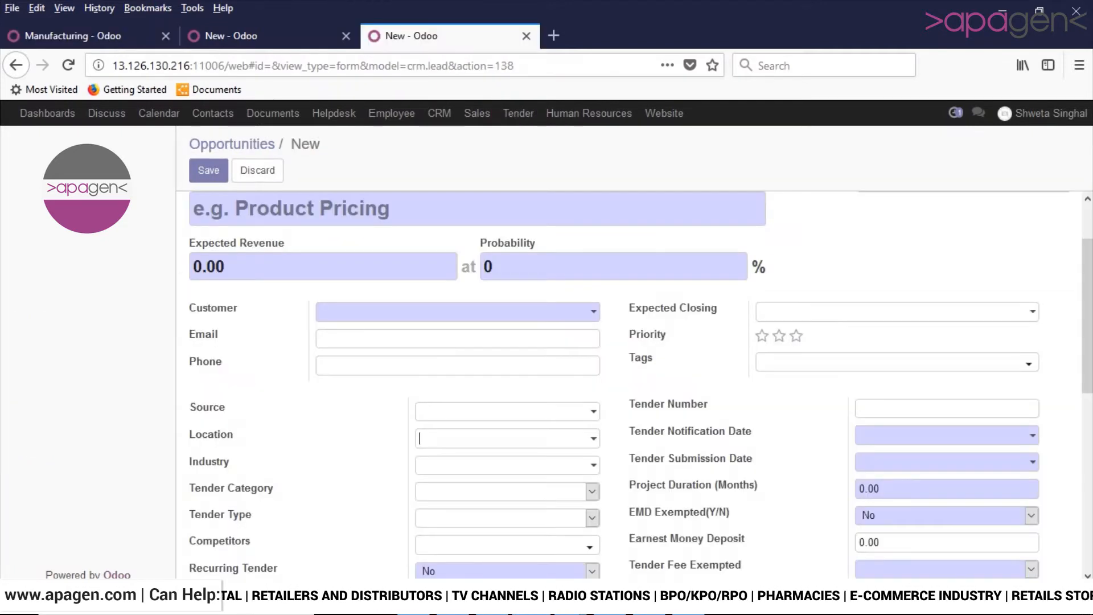
scroll(632, 381, down, 3)
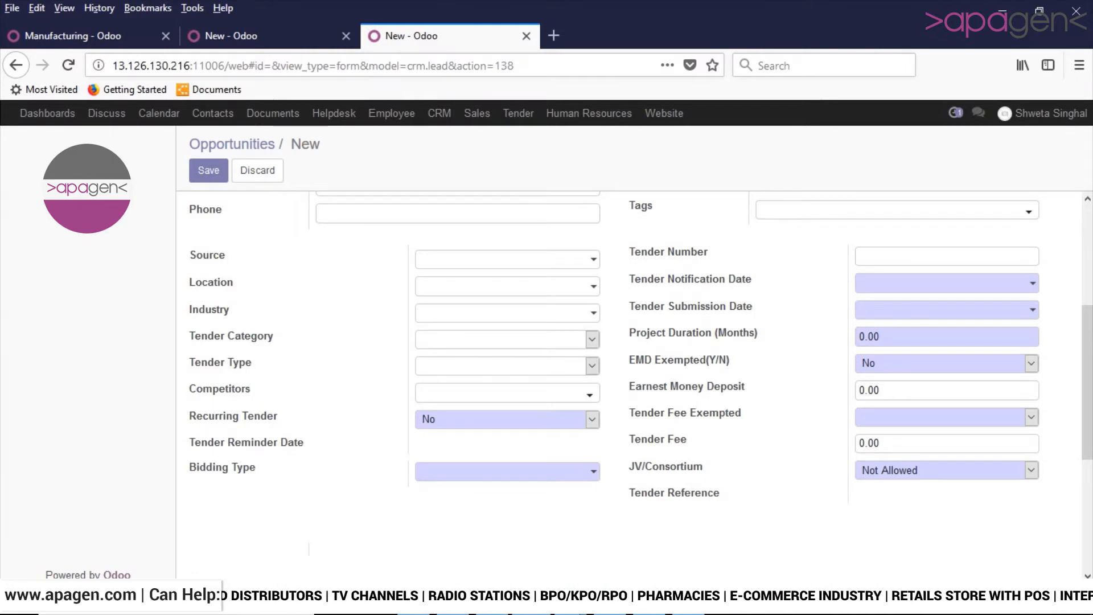
click(506, 314)
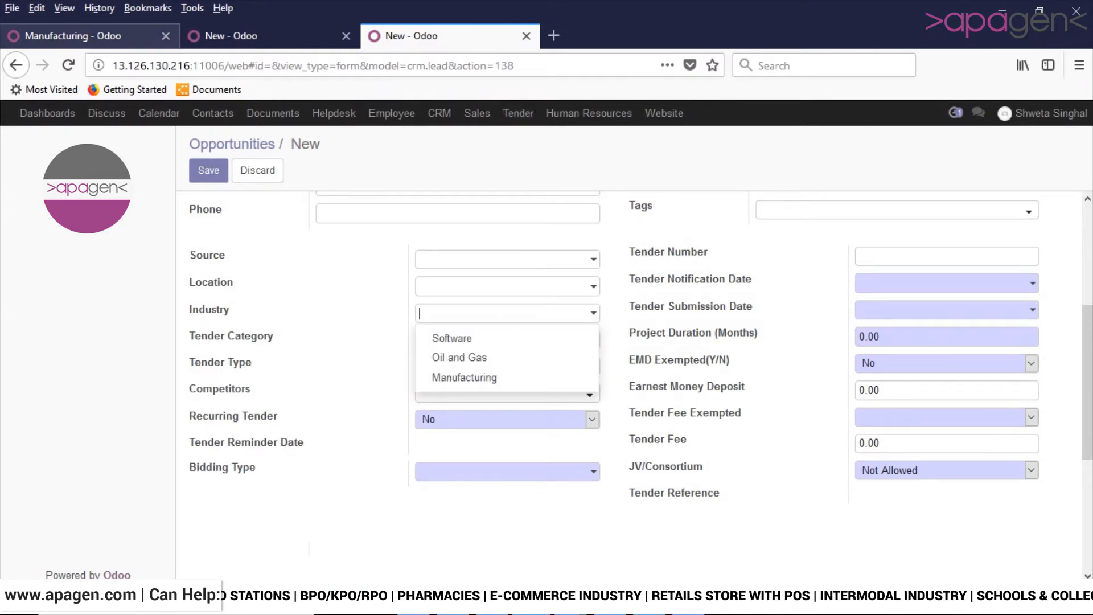
click(74, 36)
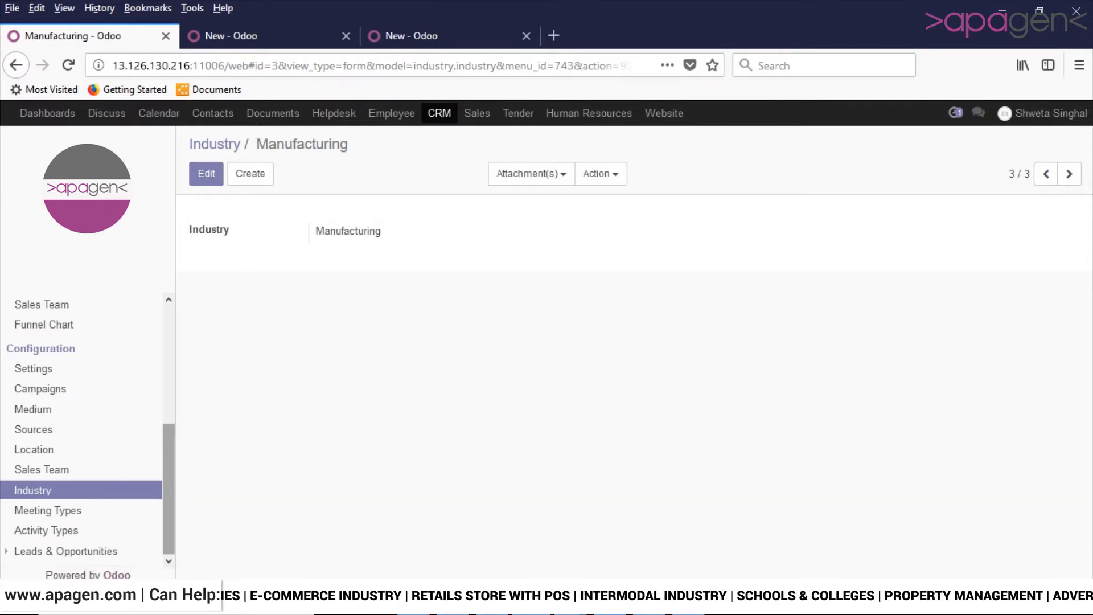
click(48, 511)
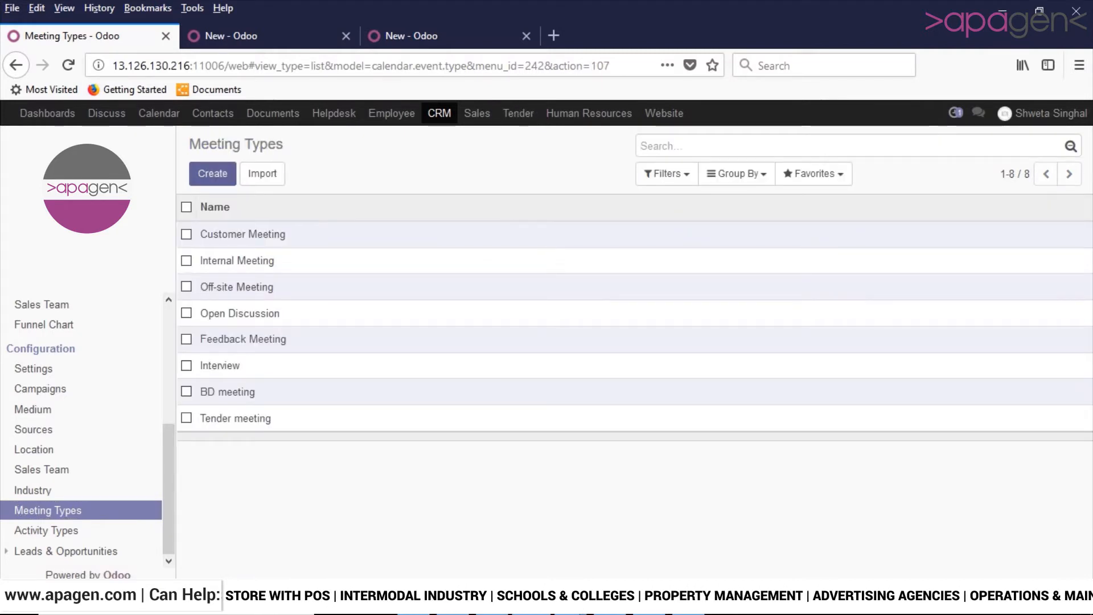
Add a meeting type row named 'BD Internal Meeting' and save it.
click(213, 174)
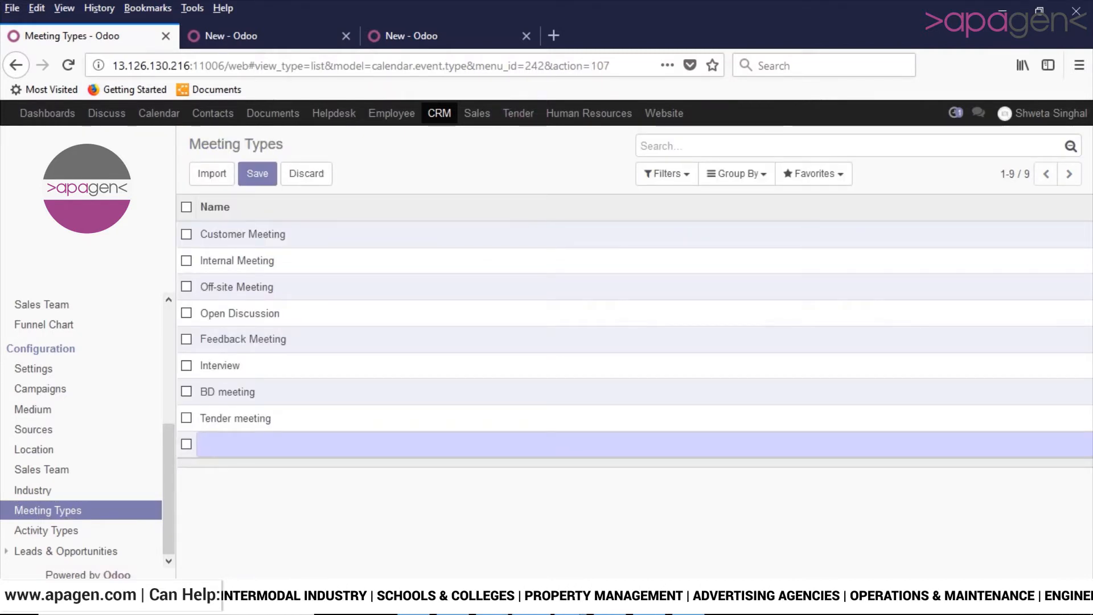
text(BD )
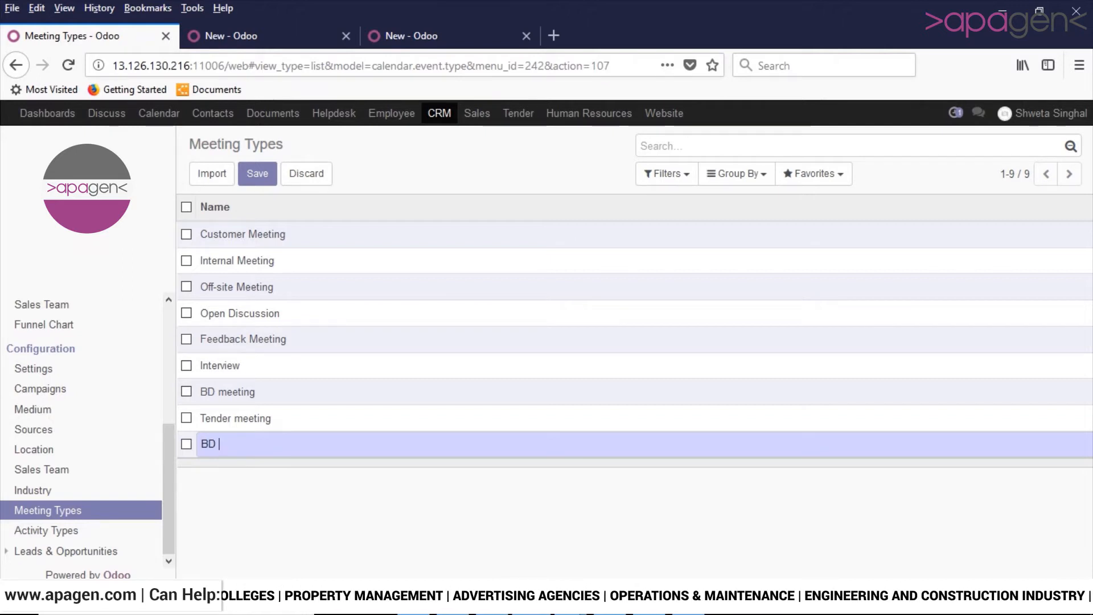
text(Int)
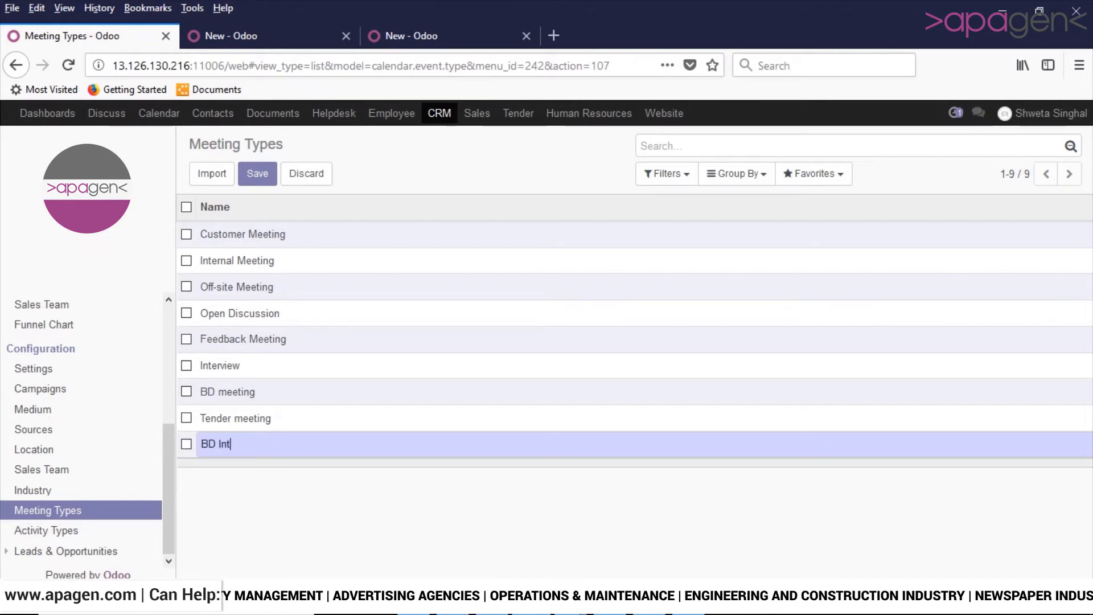
text(ernal Meeting)
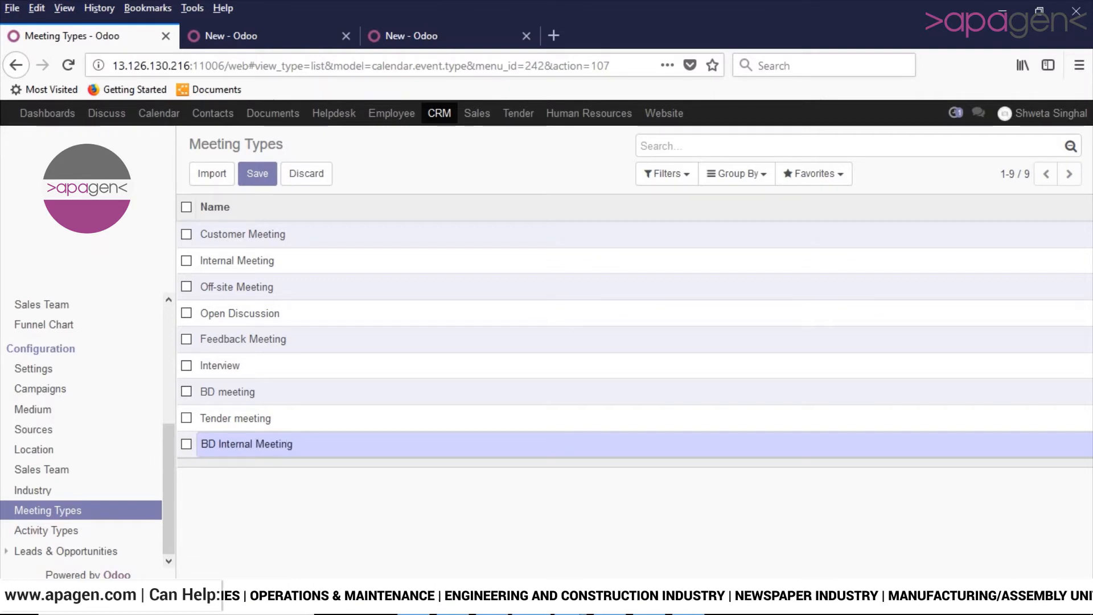
click(257, 173)
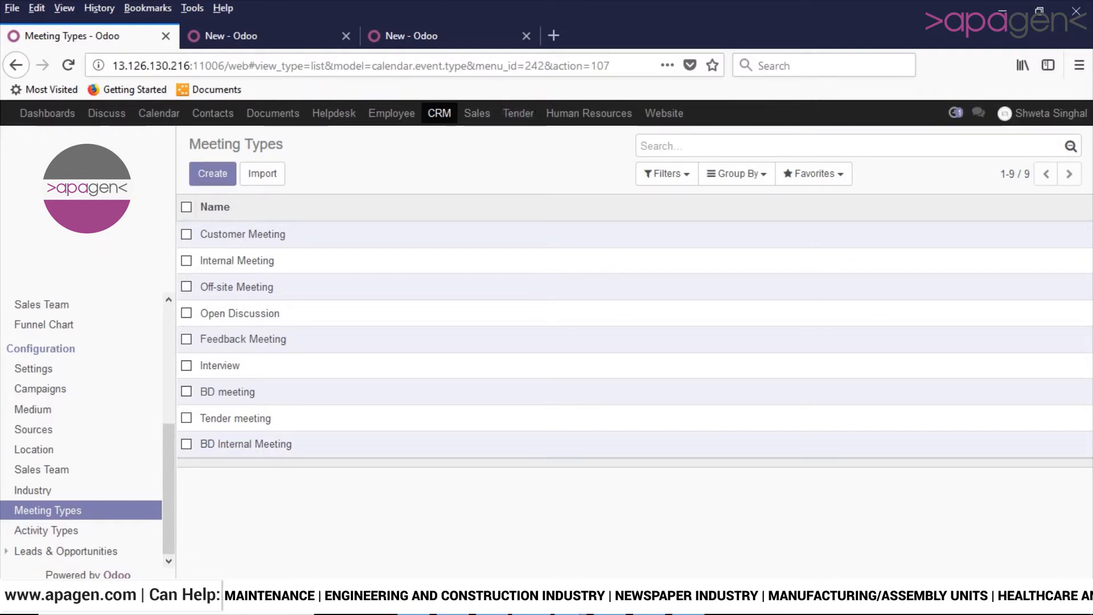
scroll(86, 427, up, 5)
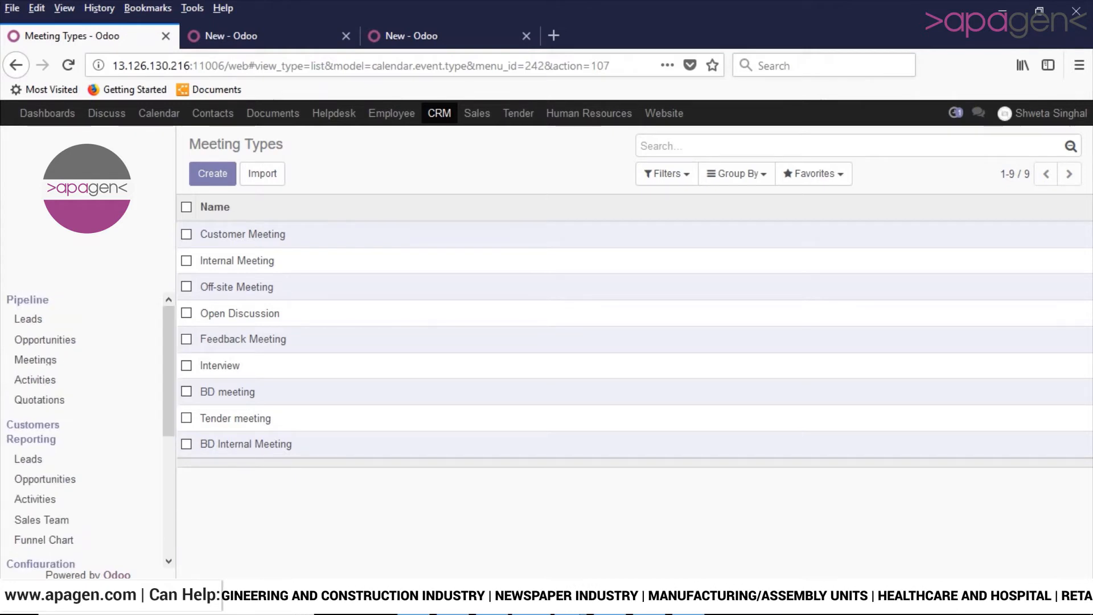
Open Meetings in a new tab and bring up a new meeting's details fields.
right_click(37, 359)
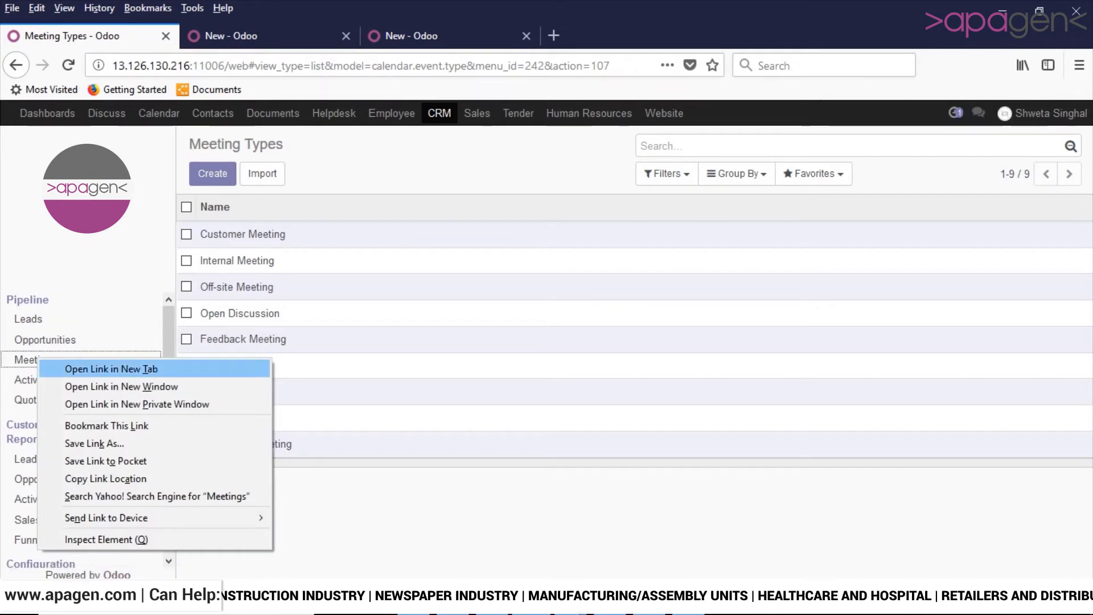
click(111, 369)
key(ctrl+Tab)
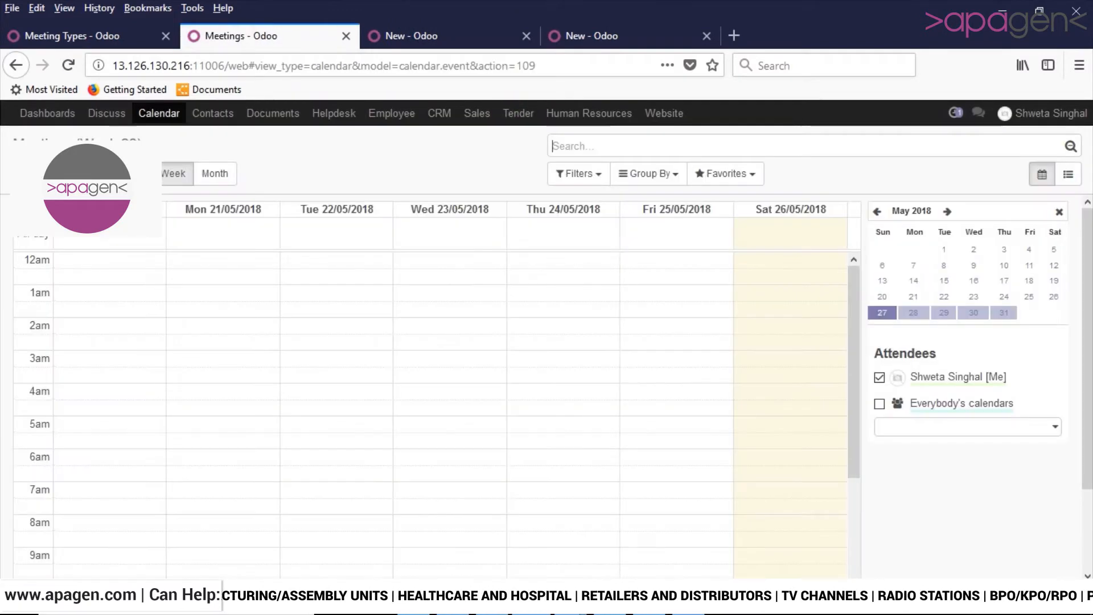
click(1068, 174)
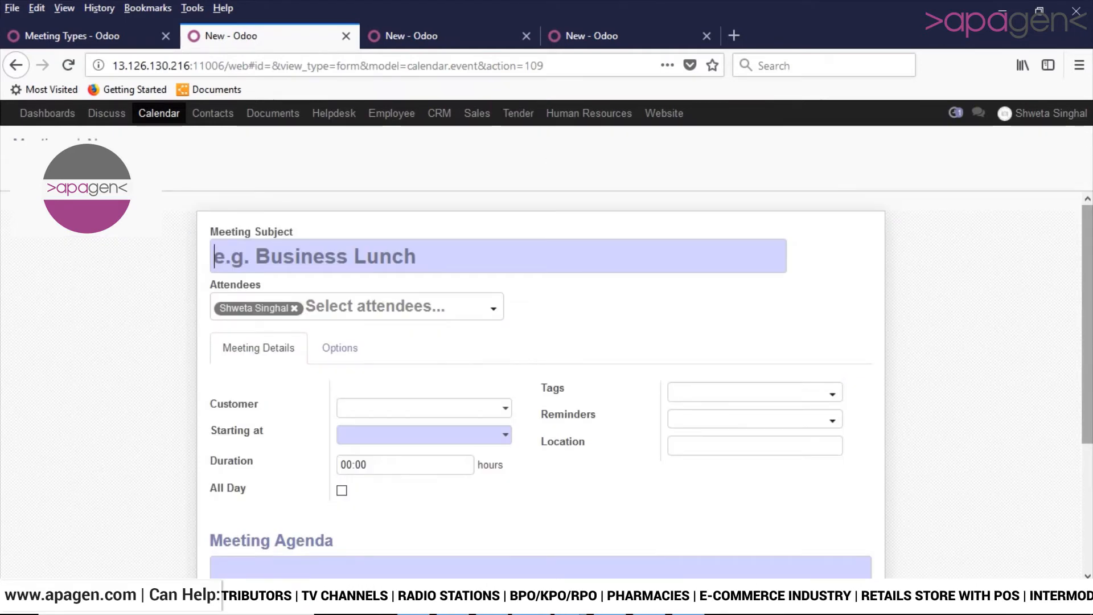
drag(1087, 324, 1087, 353)
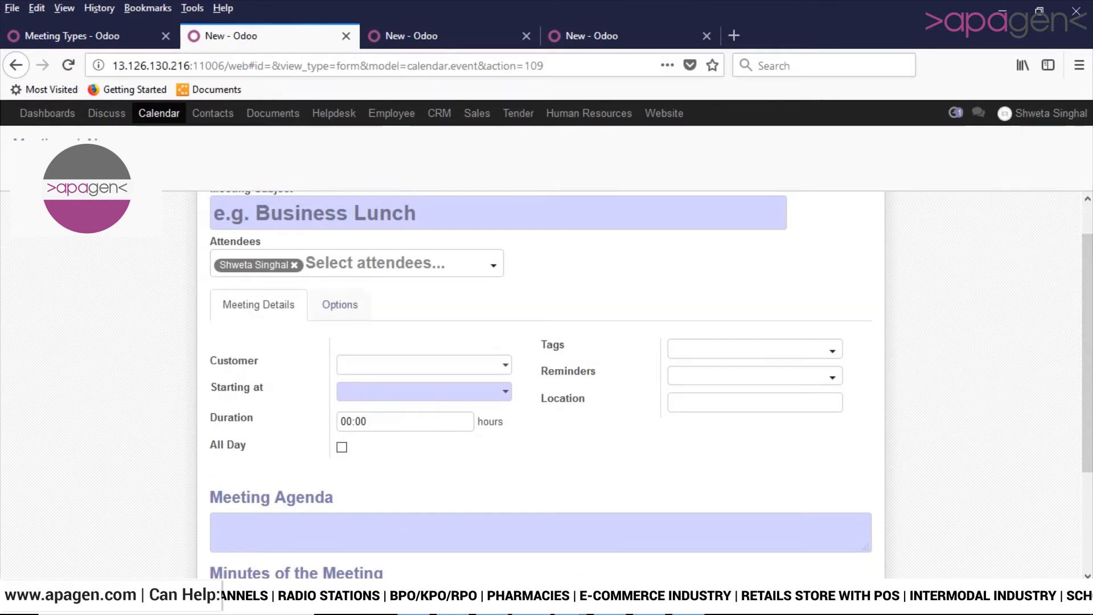
click(340, 305)
click(259, 328)
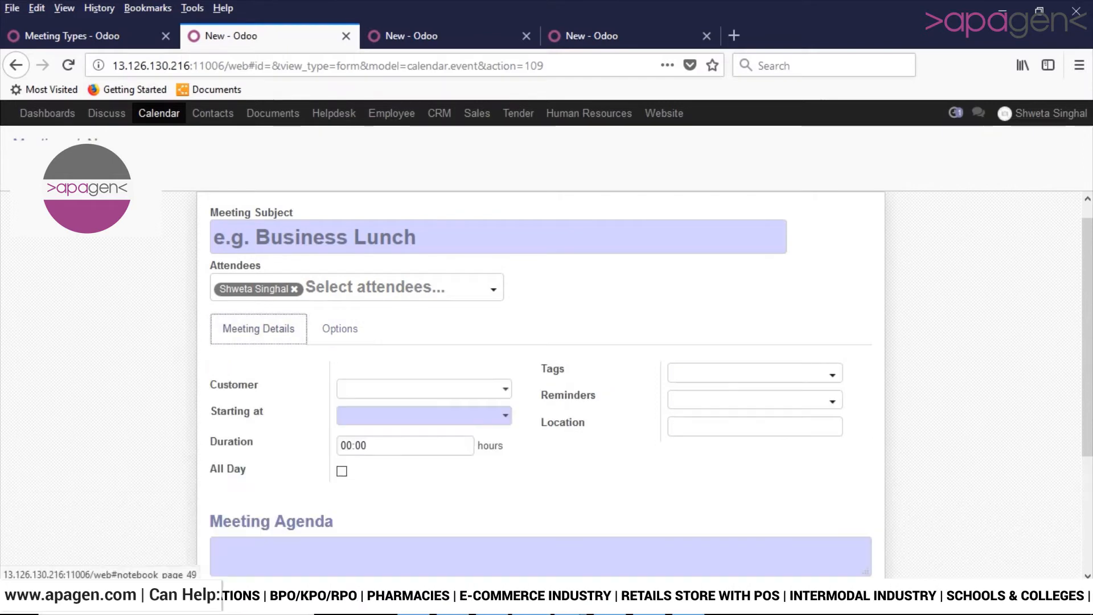
drag(1087, 335, 1087, 366)
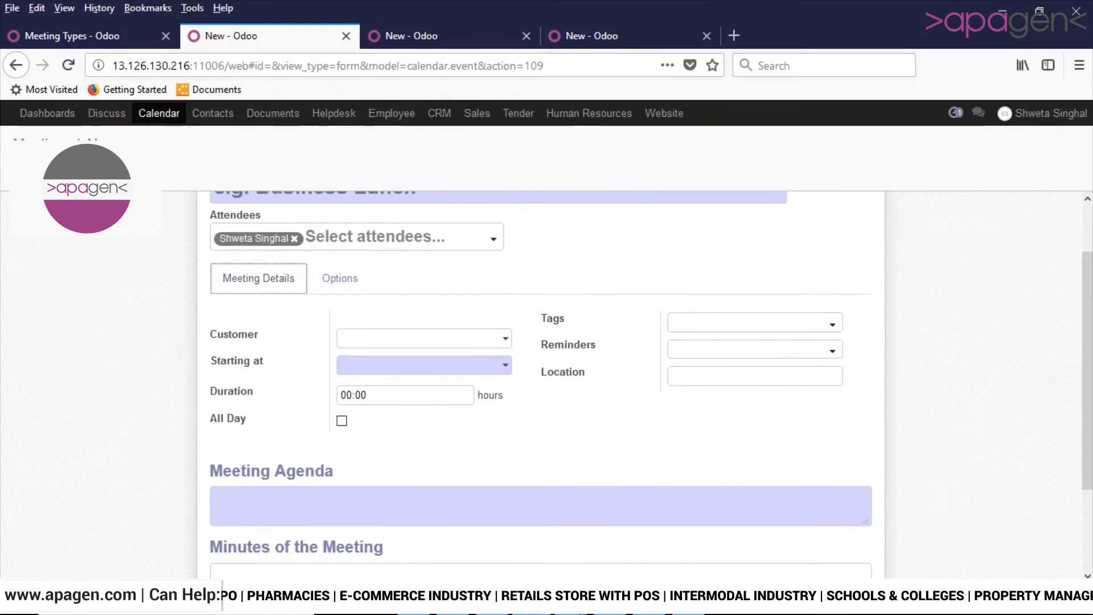
Tag the meeting as BD Internal Meeting and return to the Meeting Types list.
click(755, 322)
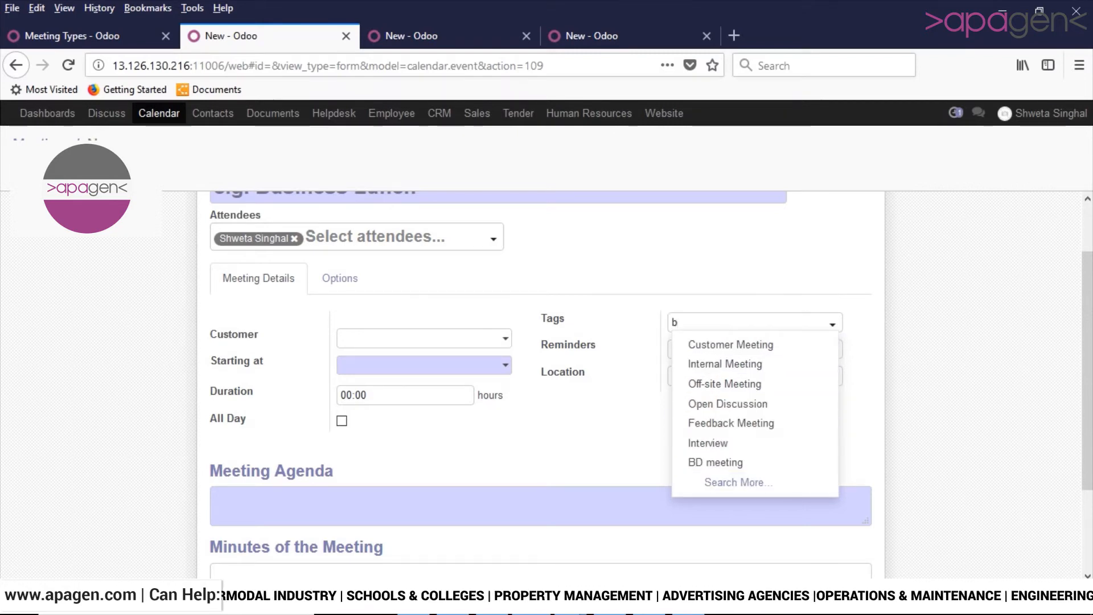
text(d)
key(Down)
key(Down)
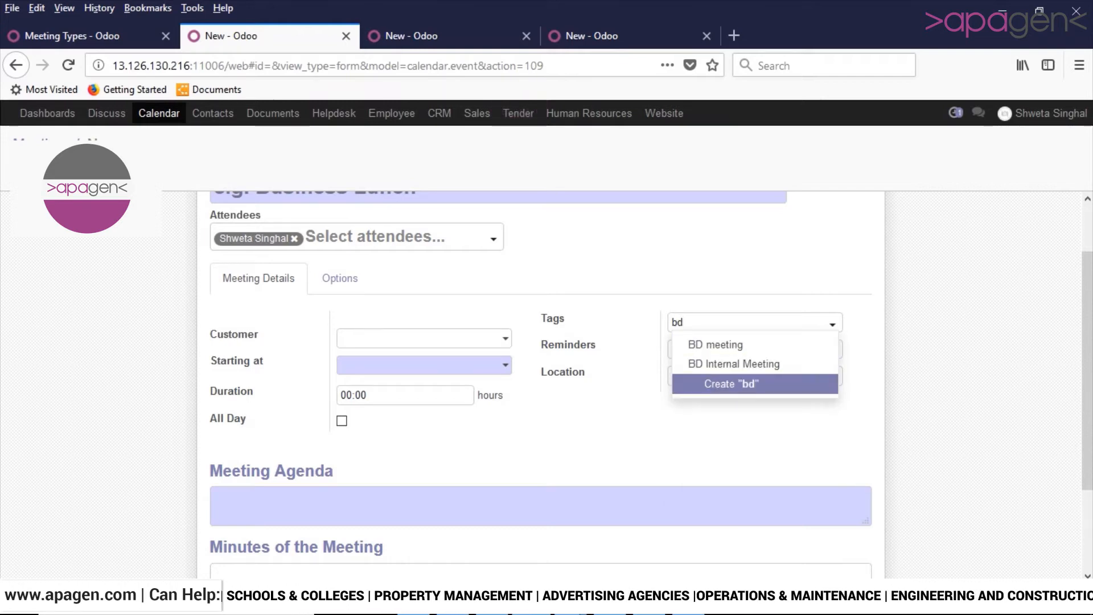
key(Up)
key(Return)
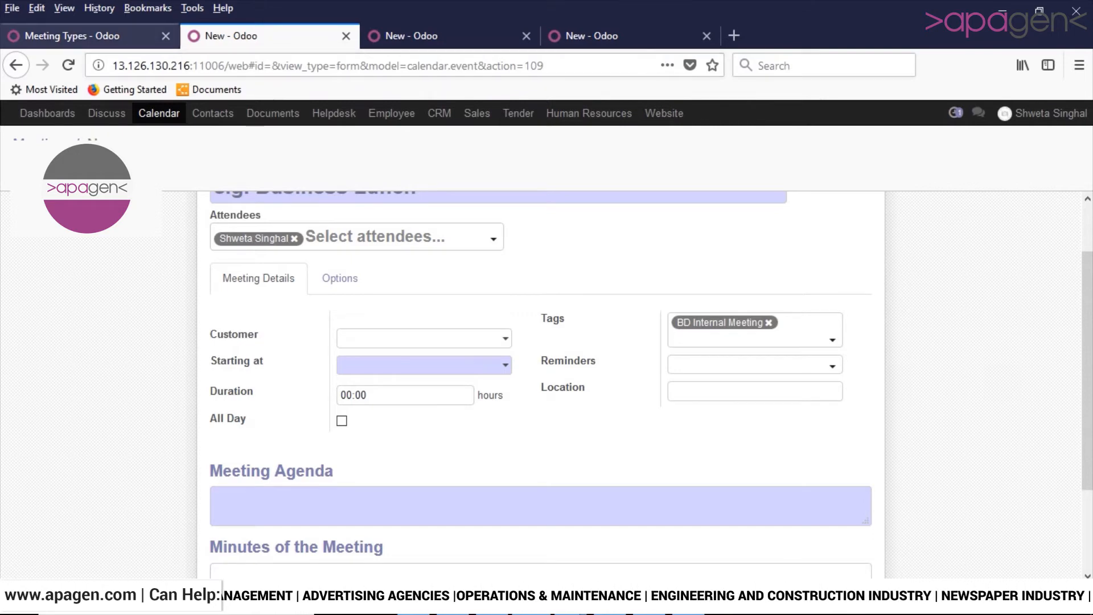
click(91, 36)
scroll(85, 433, down, 4)
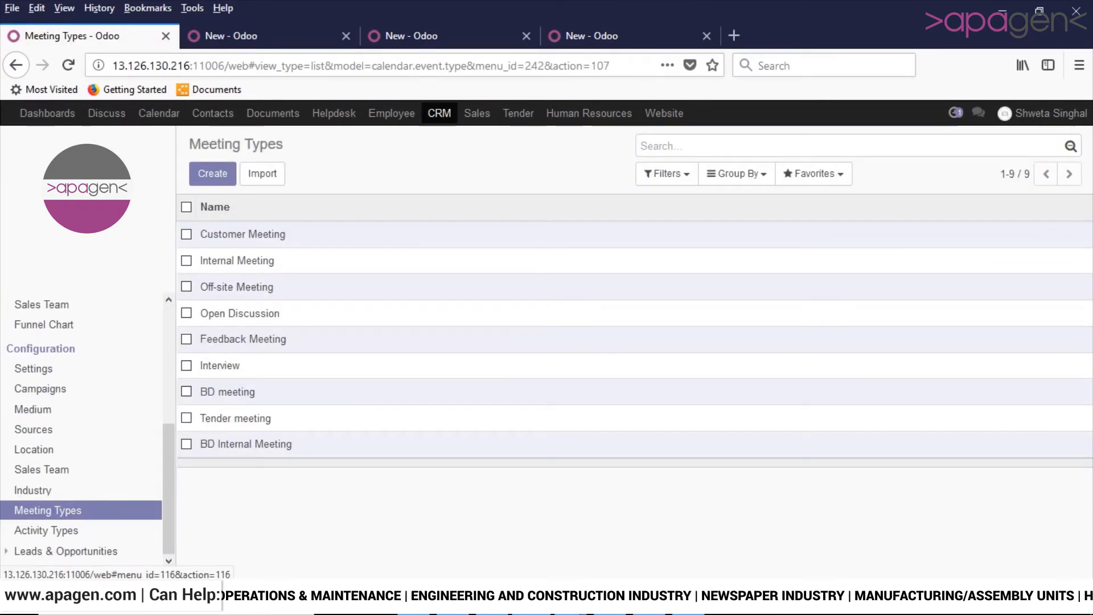
Start a new activity type named 'Create Excel'.
click(46, 530)
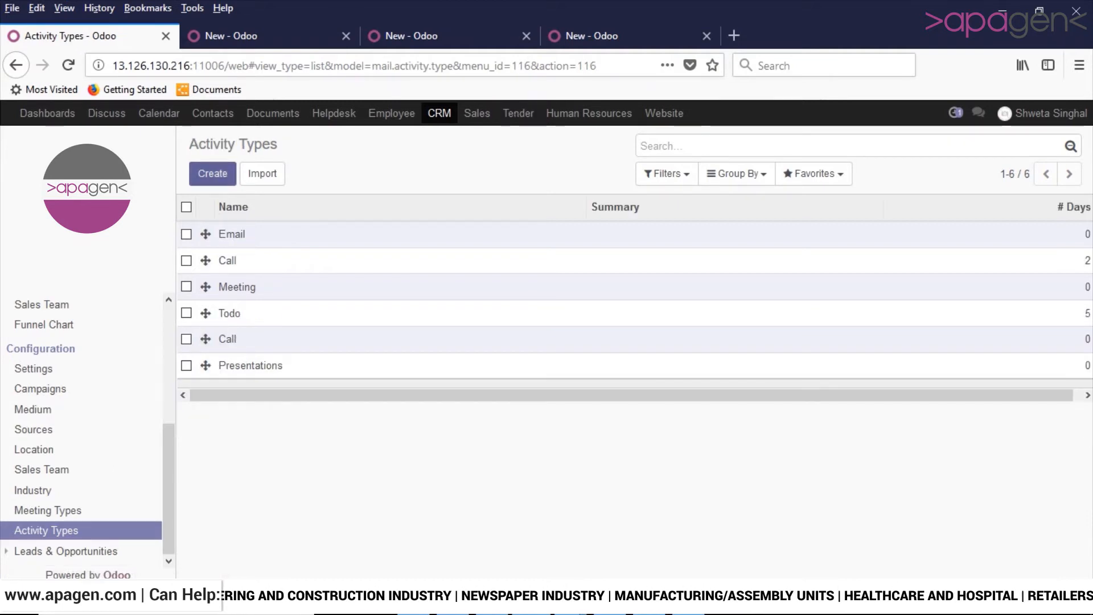
click(212, 173)
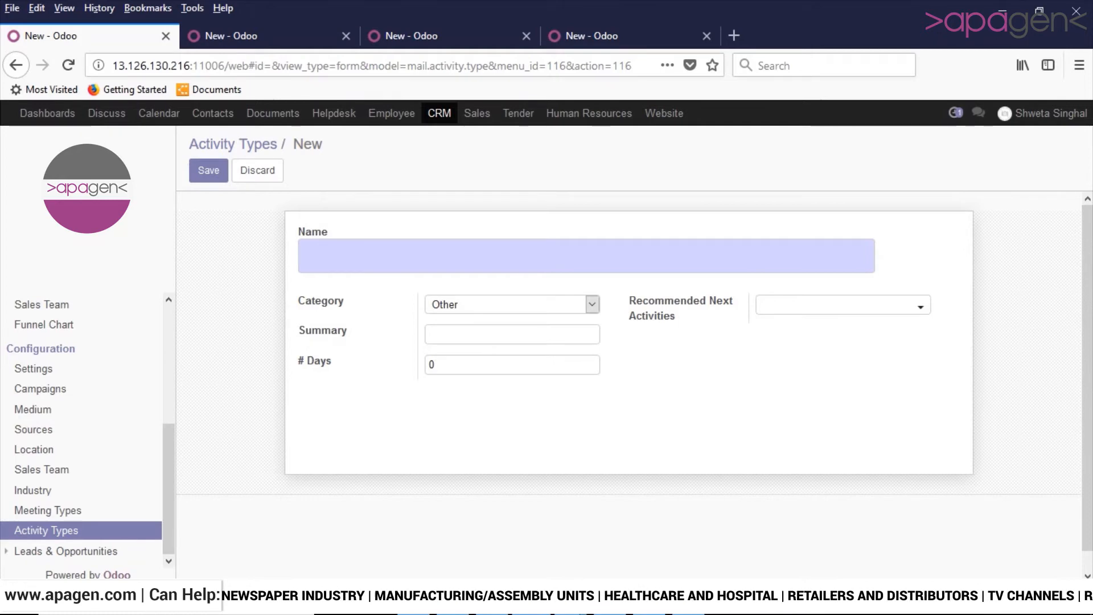
text(Ex)
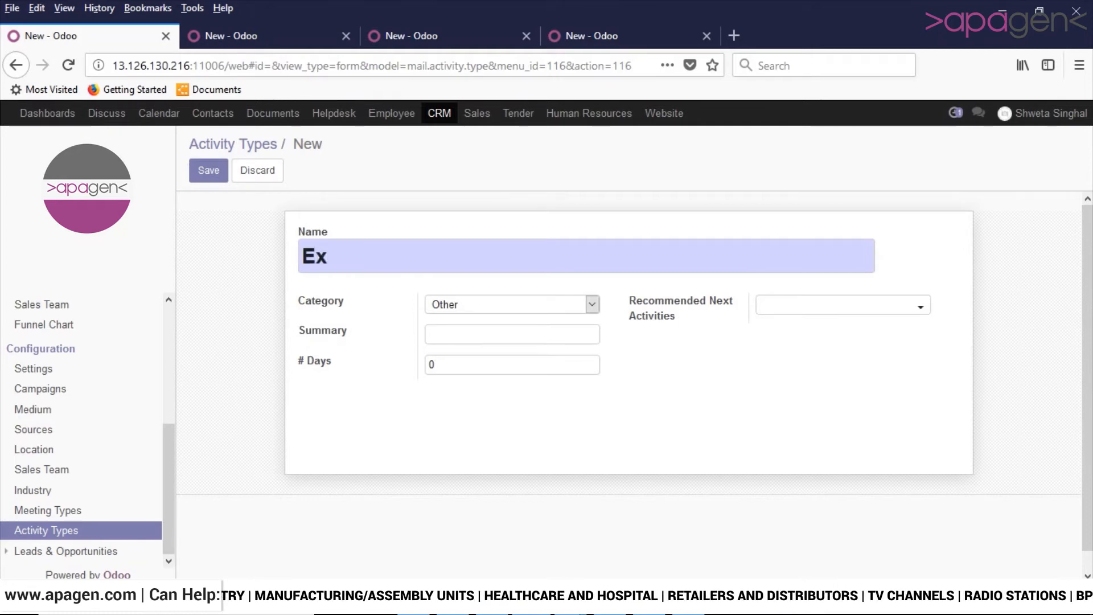
key(BackSpace)
key(BackSpace)
text(Creat)
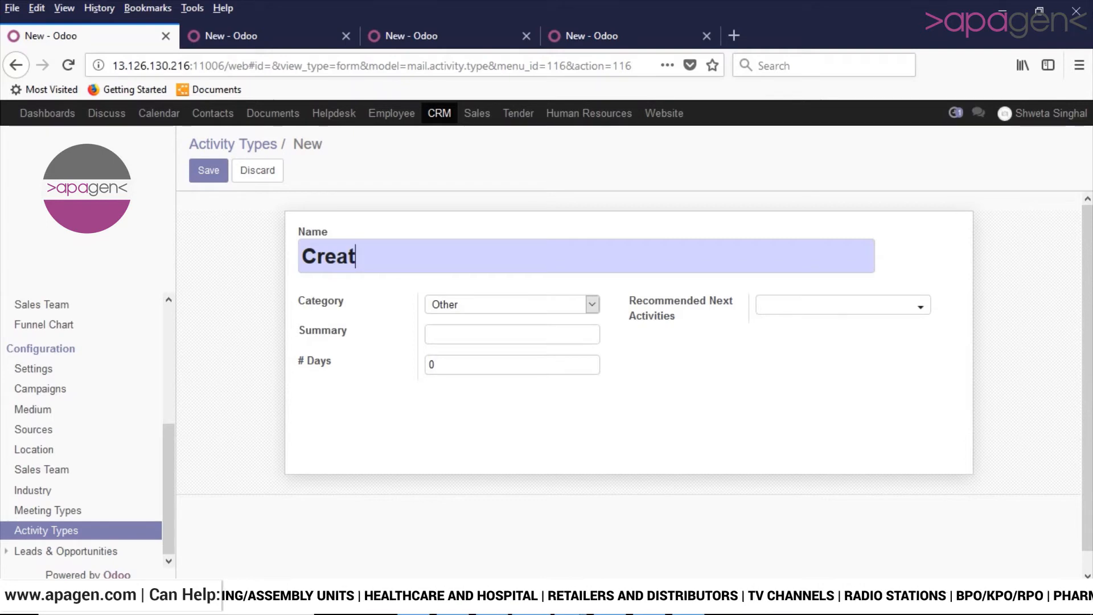
text(e Excel)
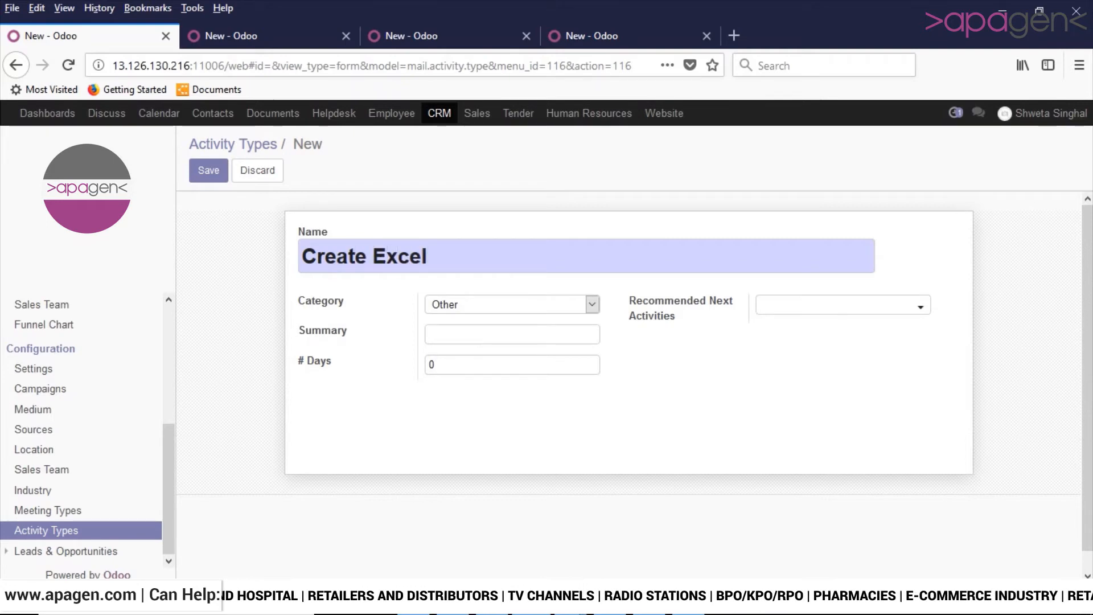
Keep category Other, leave no recommended next activity, and save the activity type.
click(513, 305)
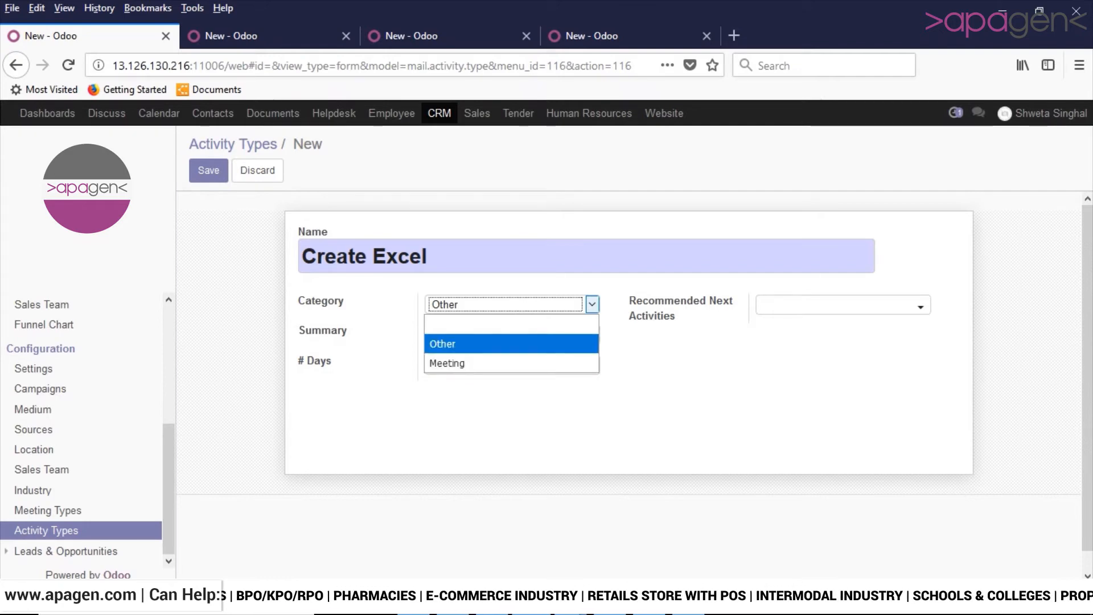
click(511, 344)
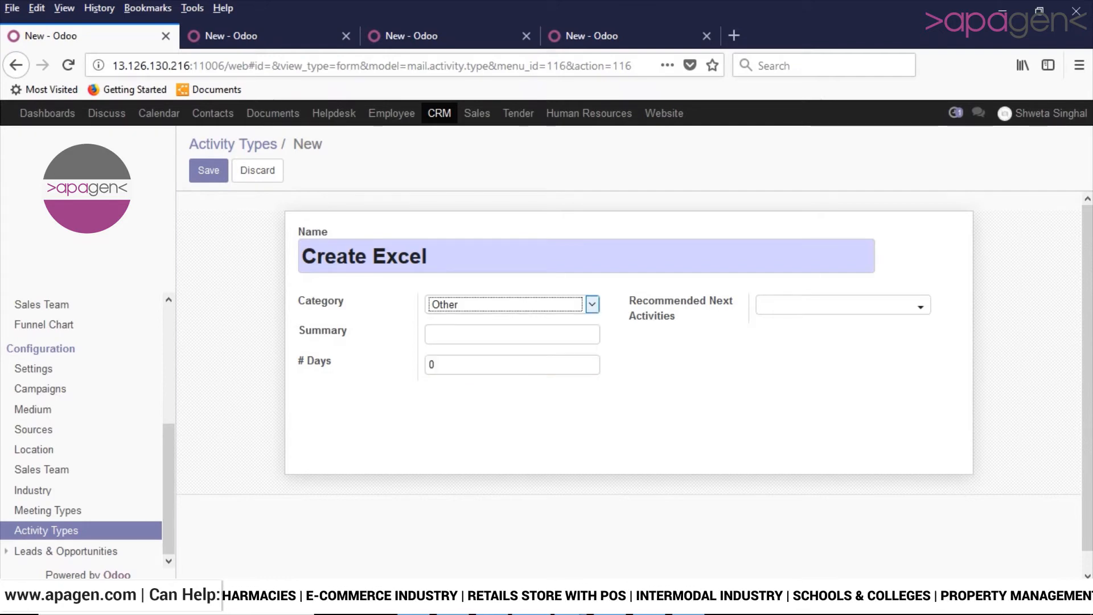
click(511, 334)
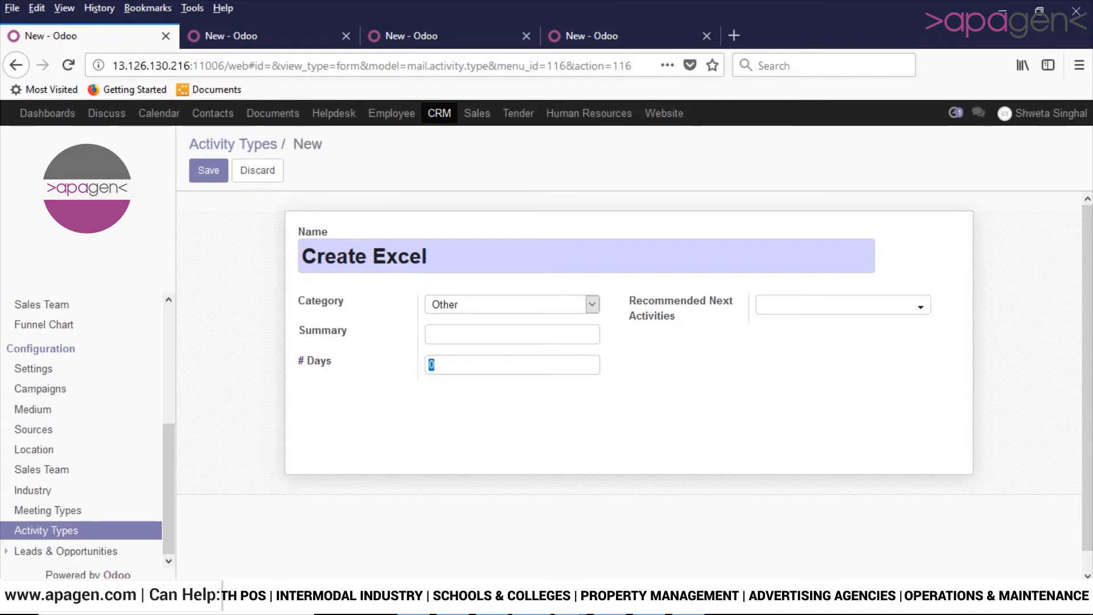
click(837, 305)
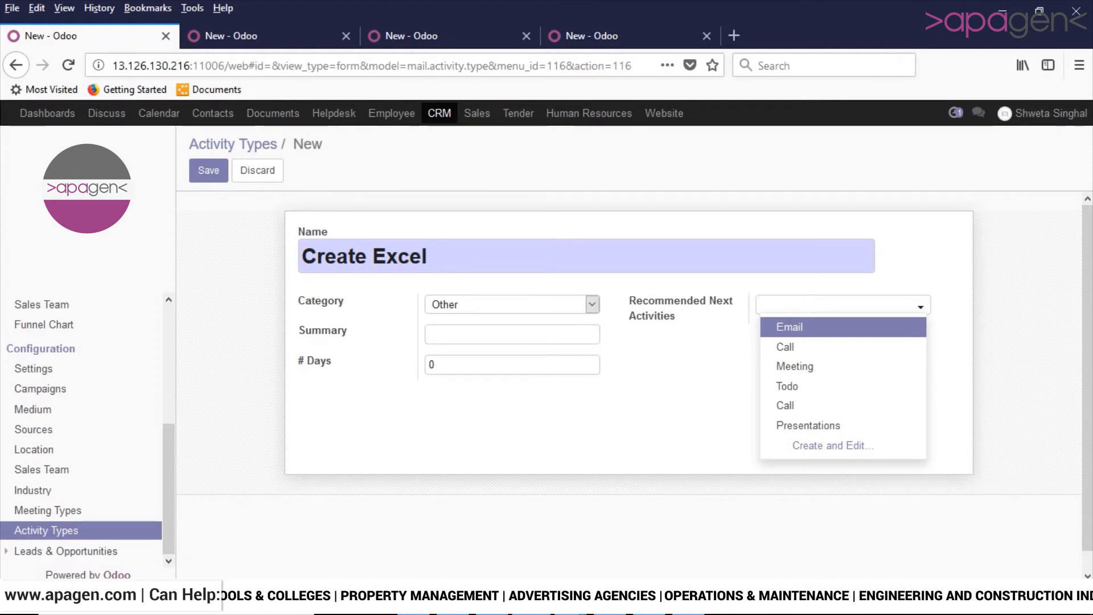
key(Escape)
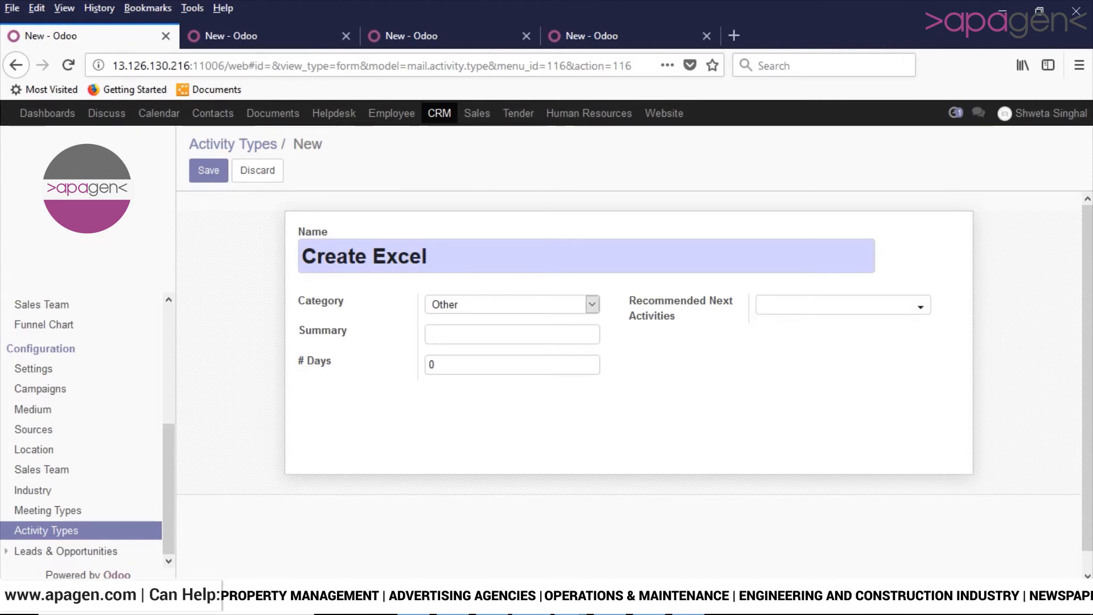
click(837, 306)
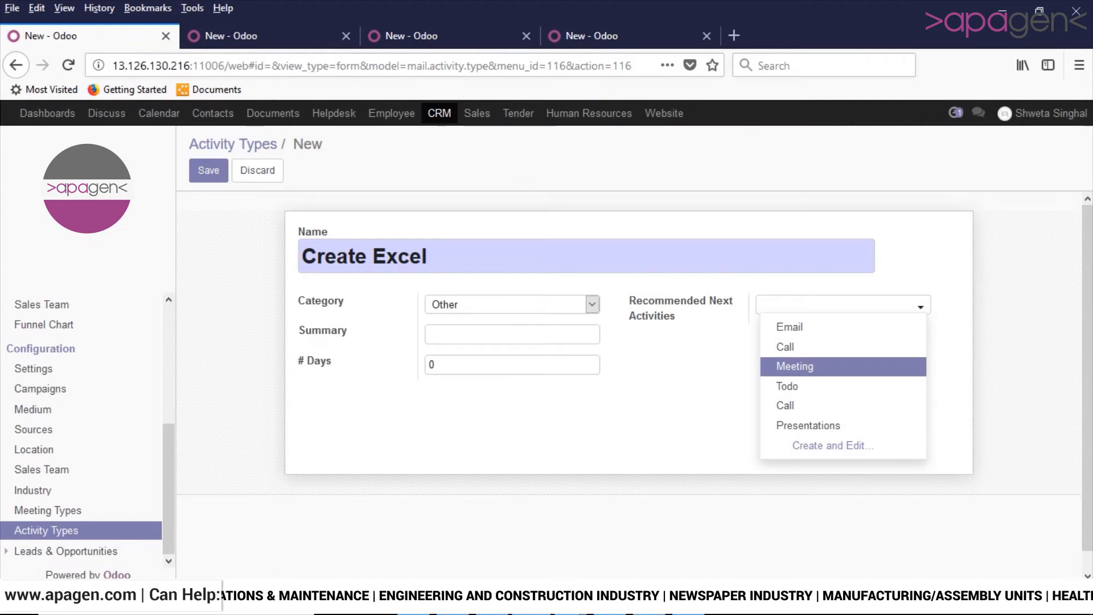
click(819, 366)
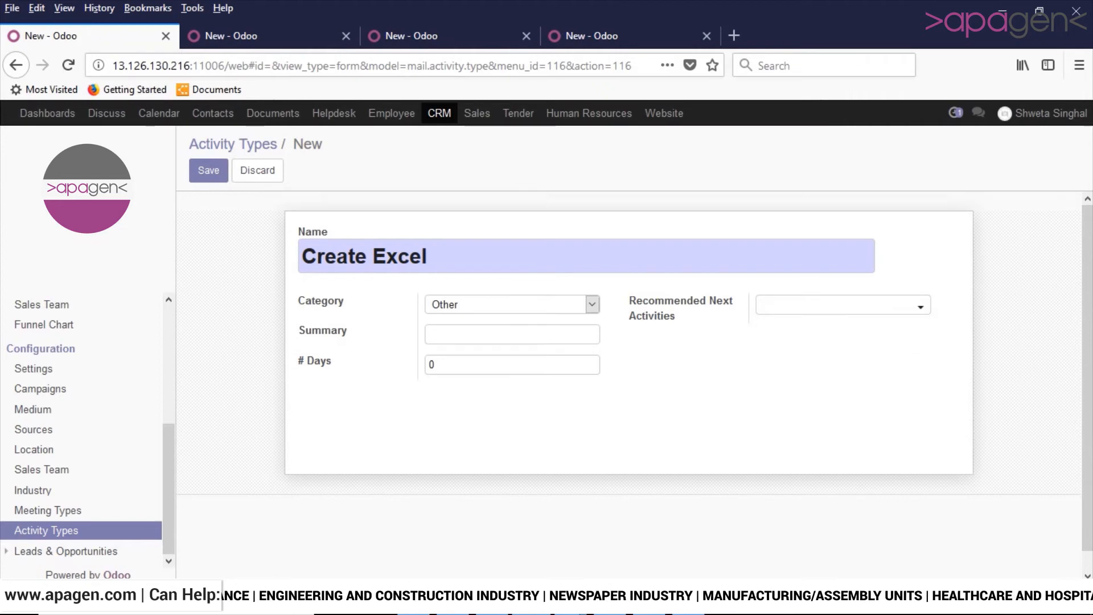
click(208, 170)
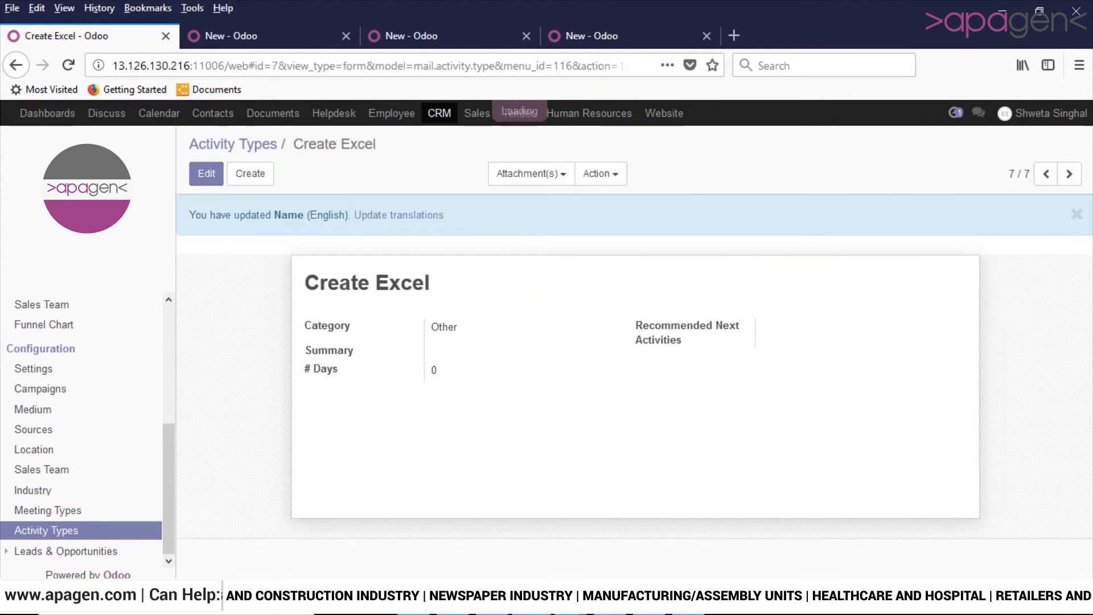
Open CRM Activities in a new tab, start a new activity, and confirm Create Excel is an Activity option.
scroll(86, 427, up, 5)
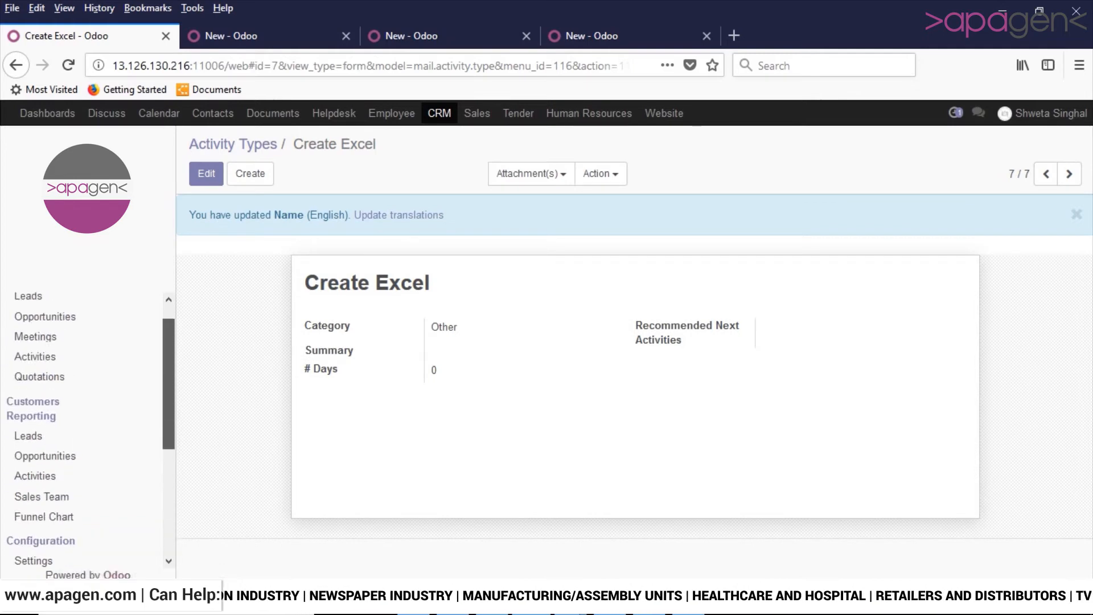
right_click(46, 357)
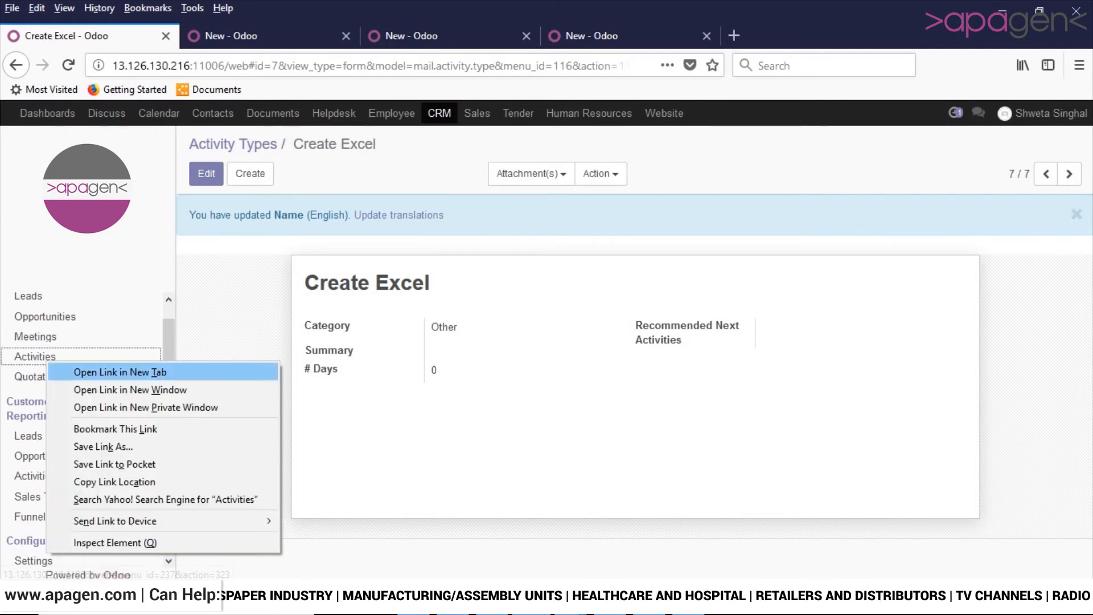
click(85, 371)
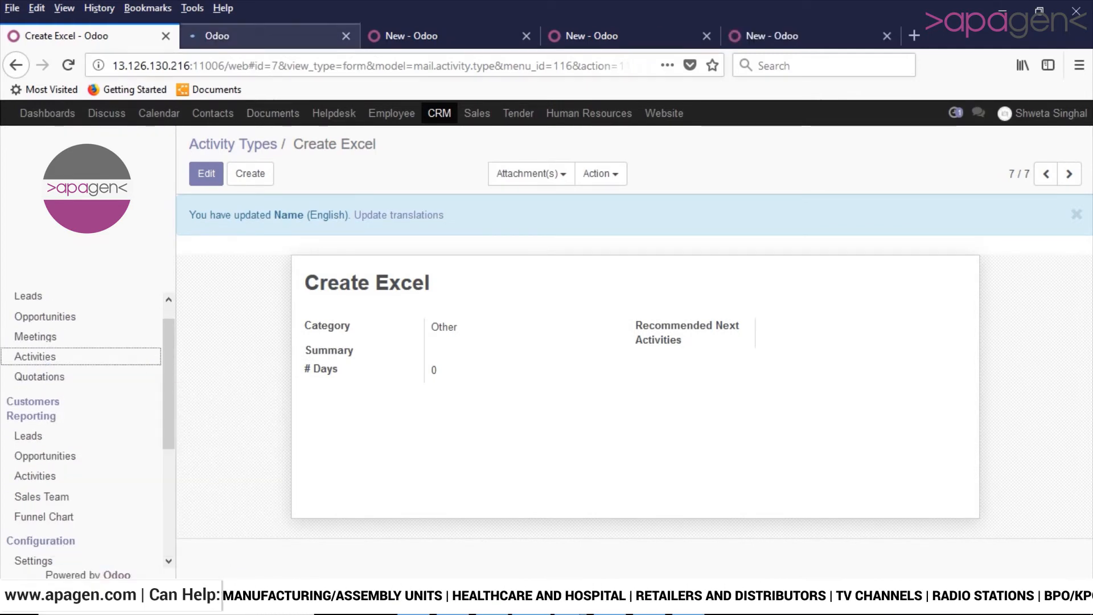
click(256, 37)
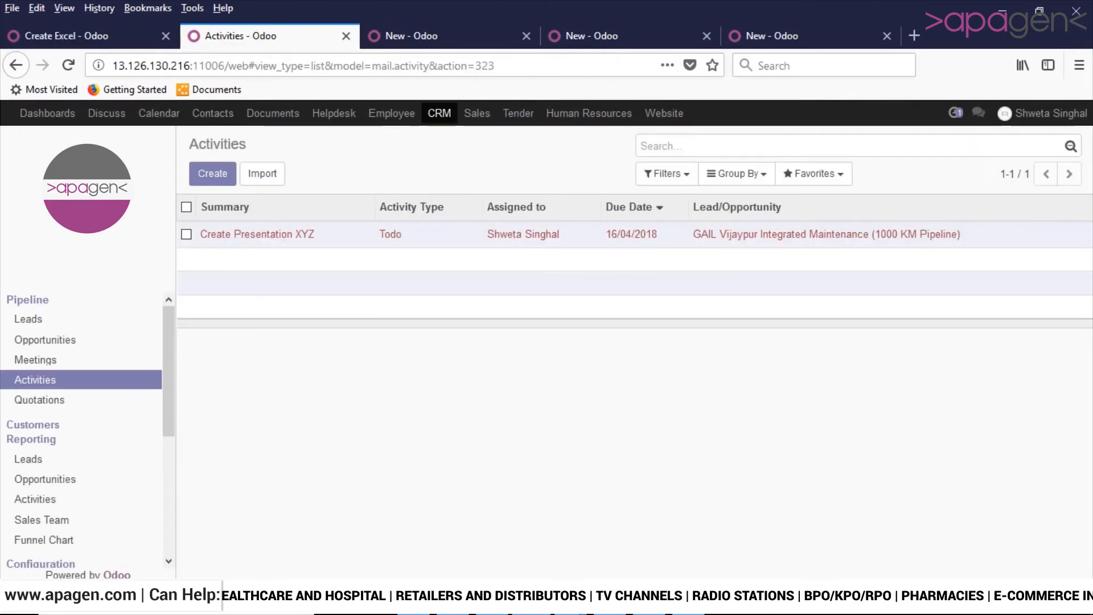
click(213, 173)
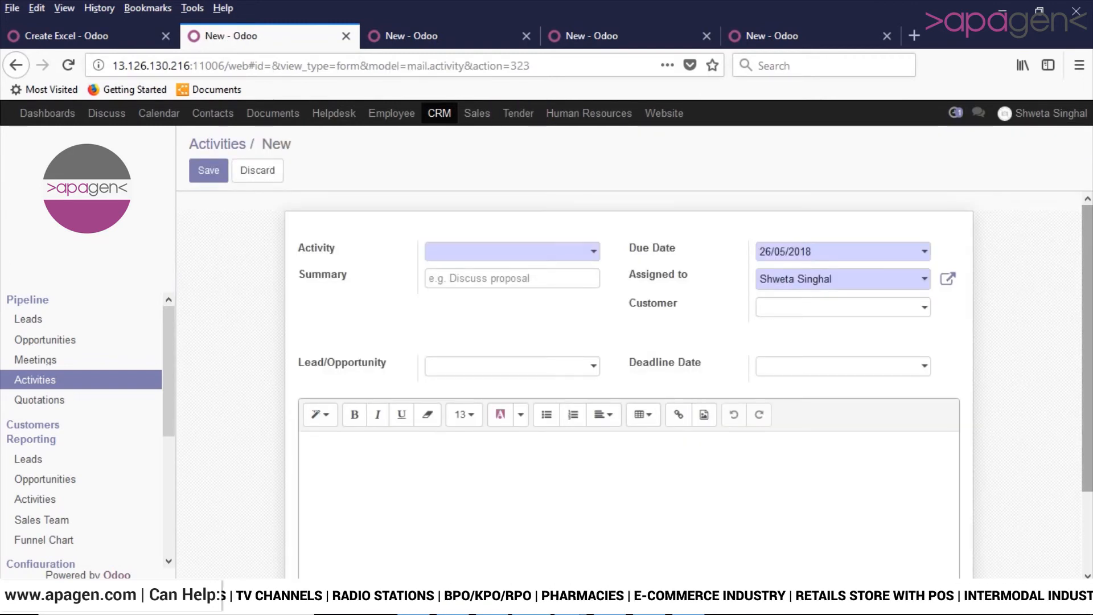
drag(1087, 349, 1087, 355)
click(512, 243)
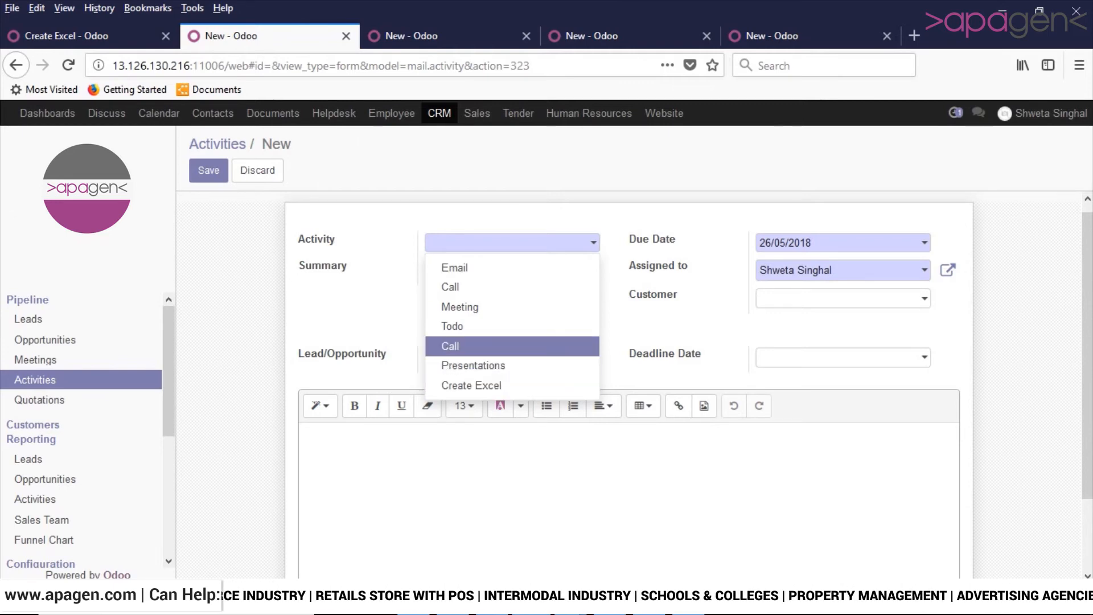
click(85, 35)
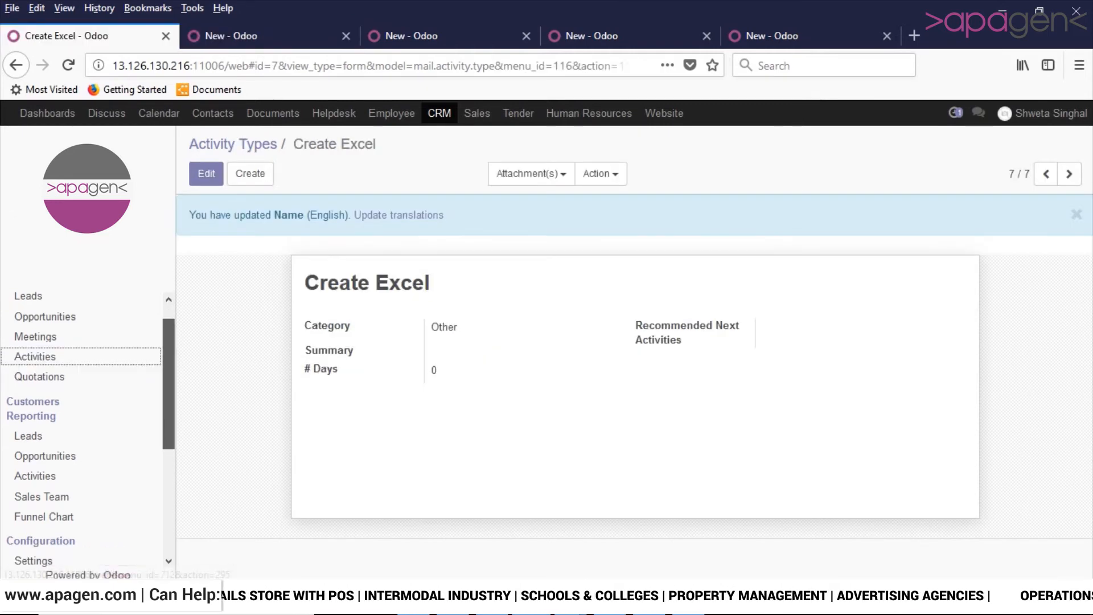
Create and save a new lead tag named Manufacturing under CRM Configuration > Lead Tags.
scroll(168, 387, down, 3)
click(66, 551)
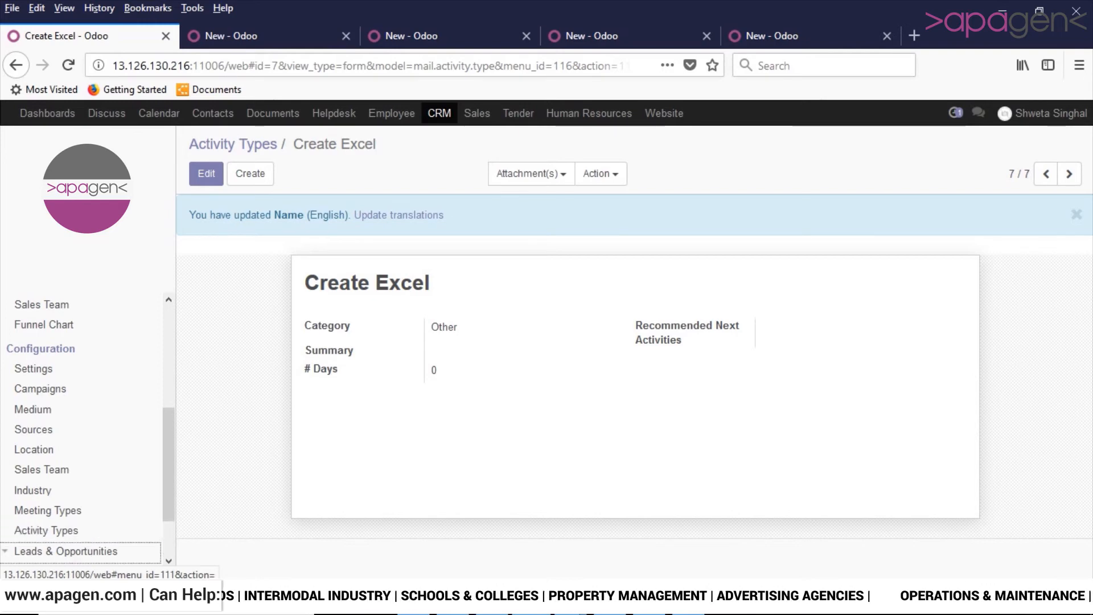
drag(168, 484, 169, 517)
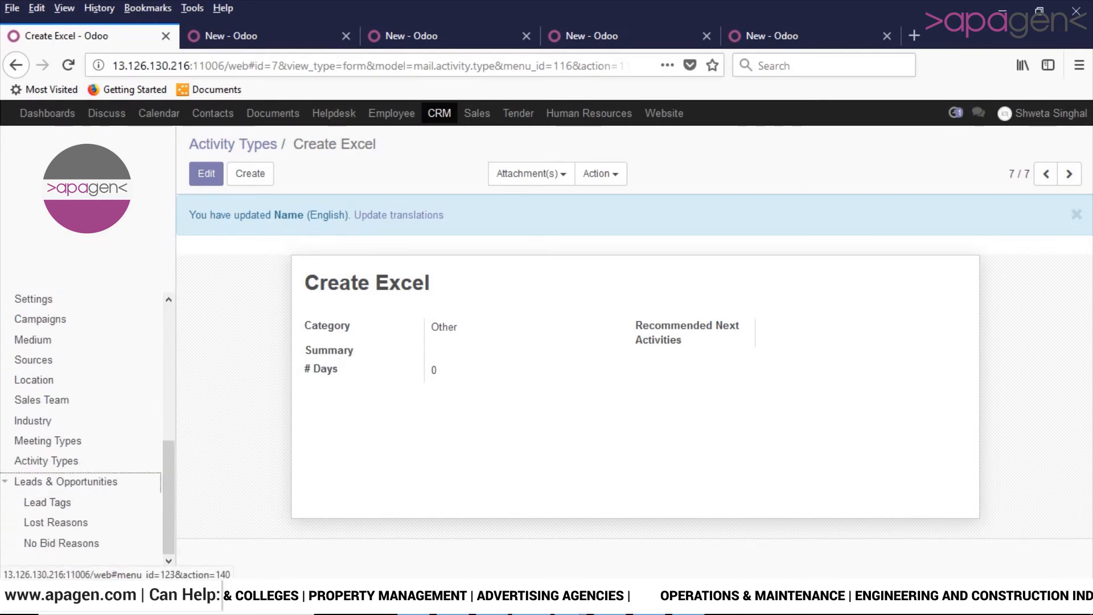
click(47, 502)
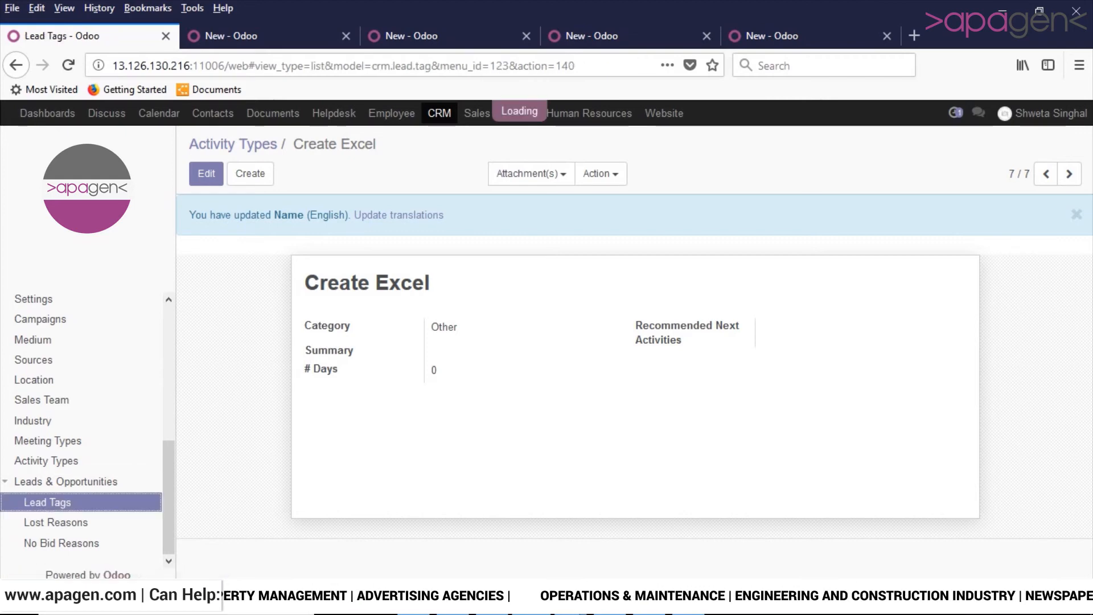
click(213, 173)
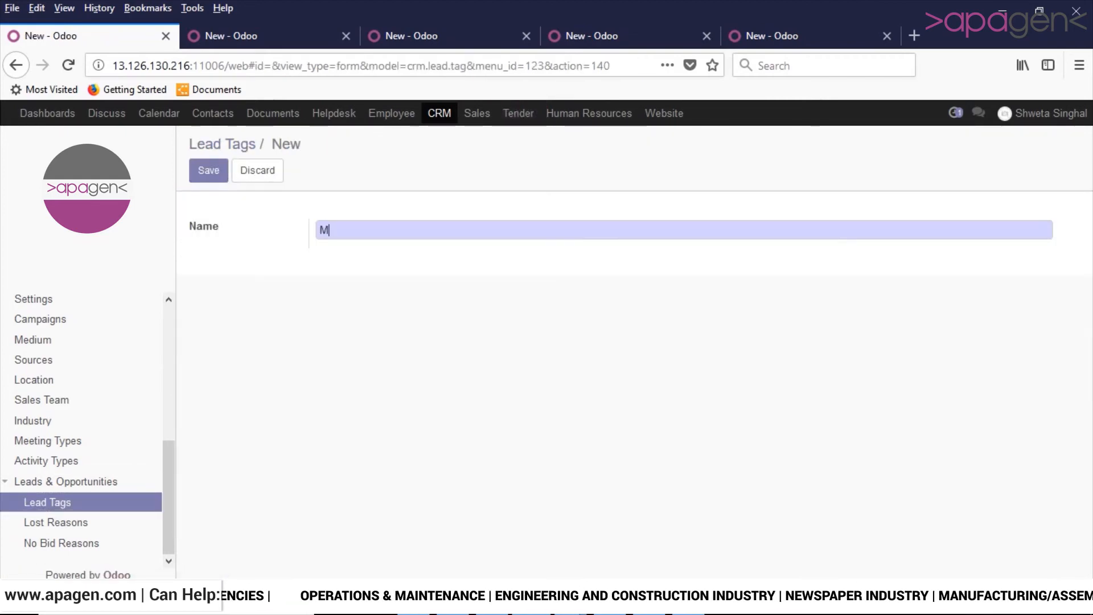
text(Man)
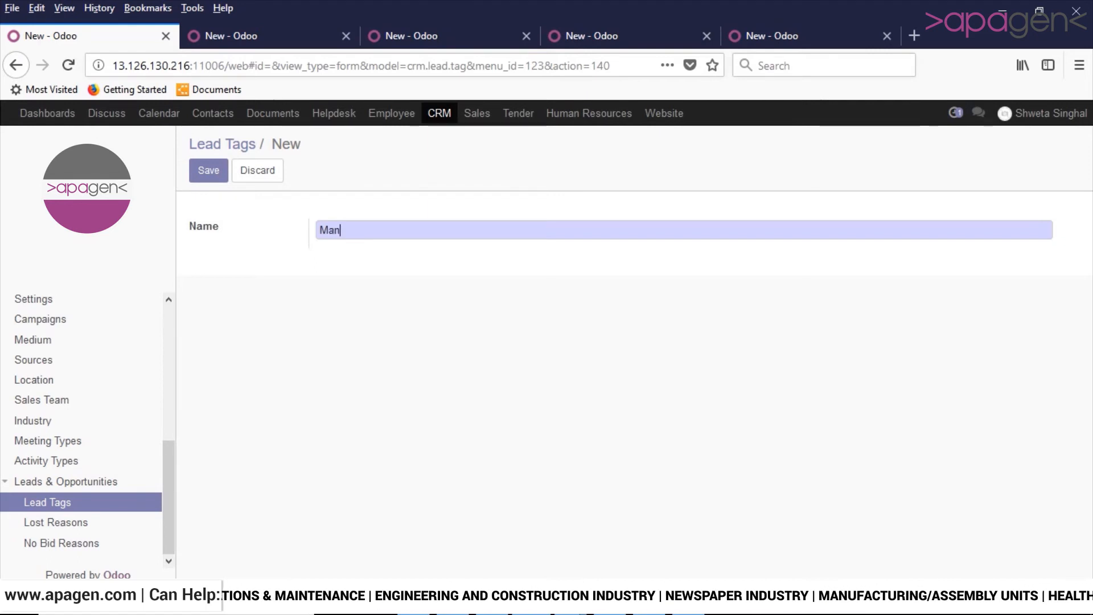
text(ufactu)
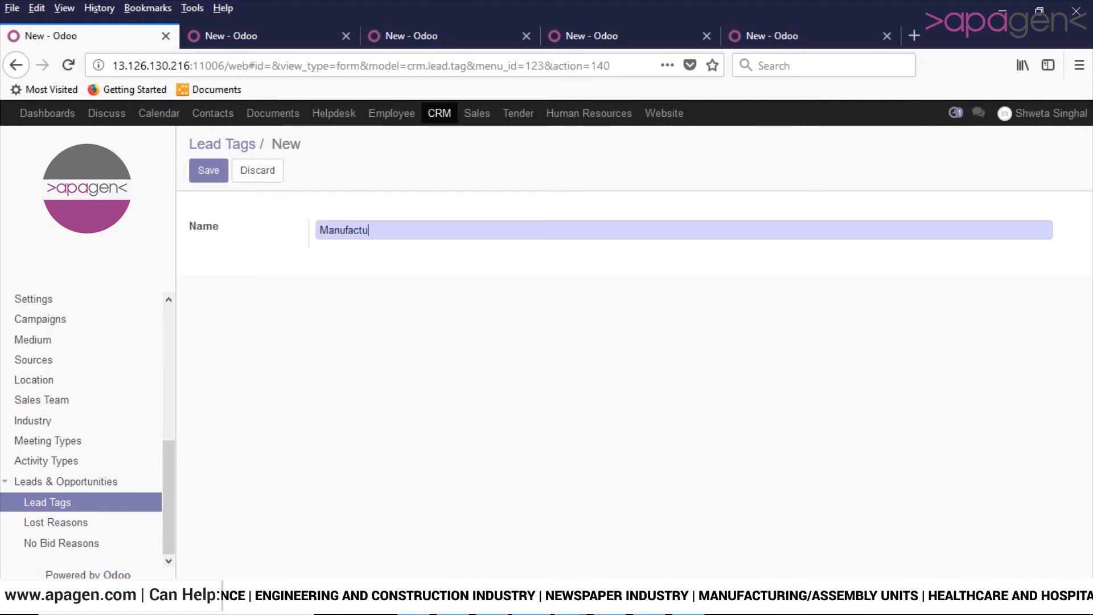
text(ring)
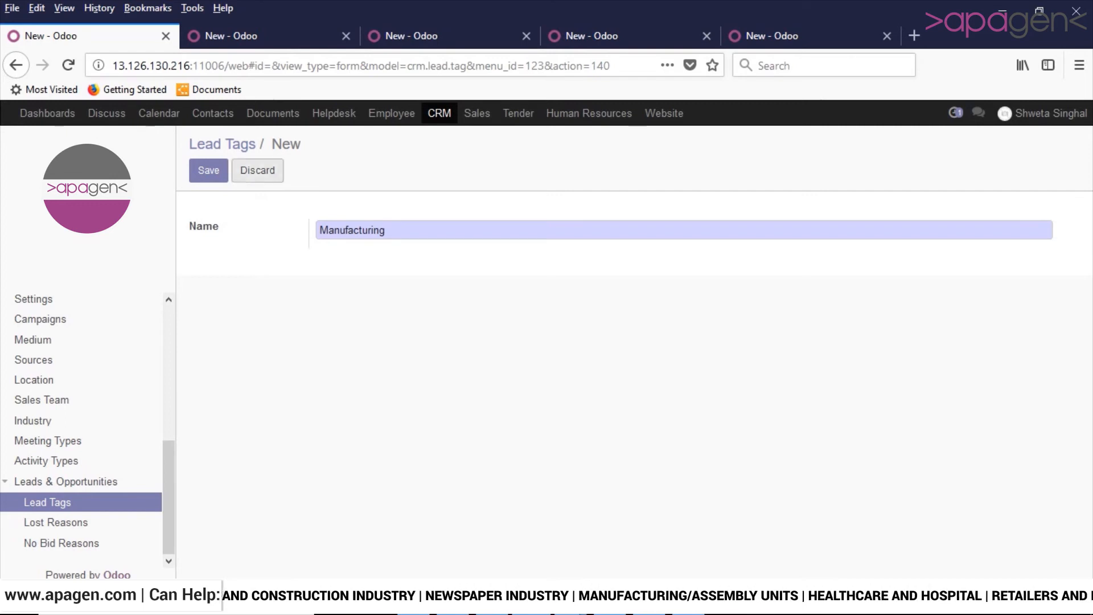
click(208, 170)
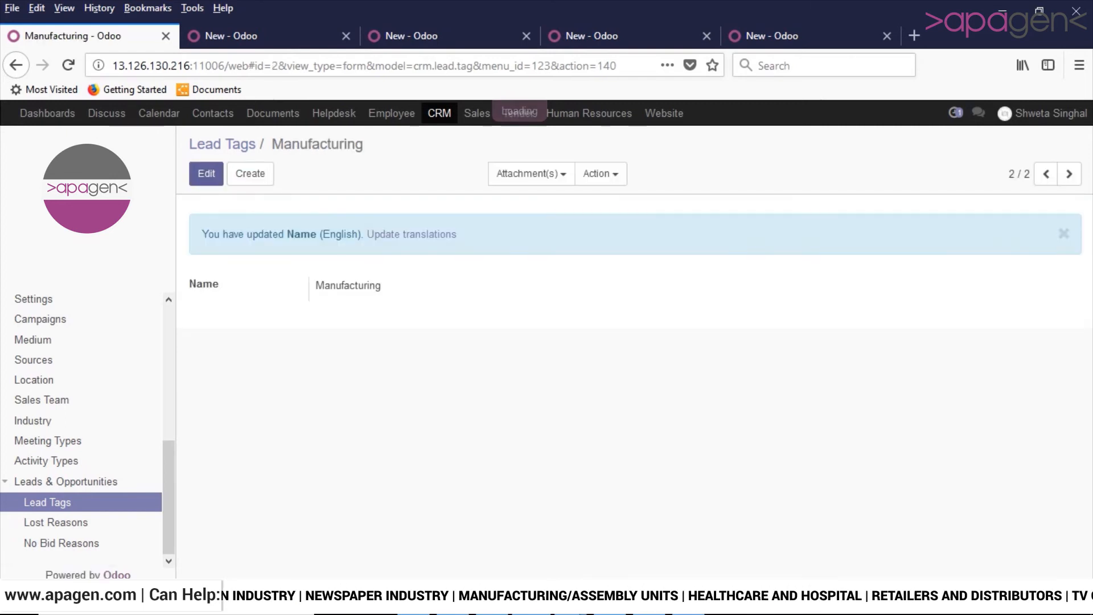
Apply the Manufacturing tag to the draft lead, then go back to the Lead Tags list.
click(592, 36)
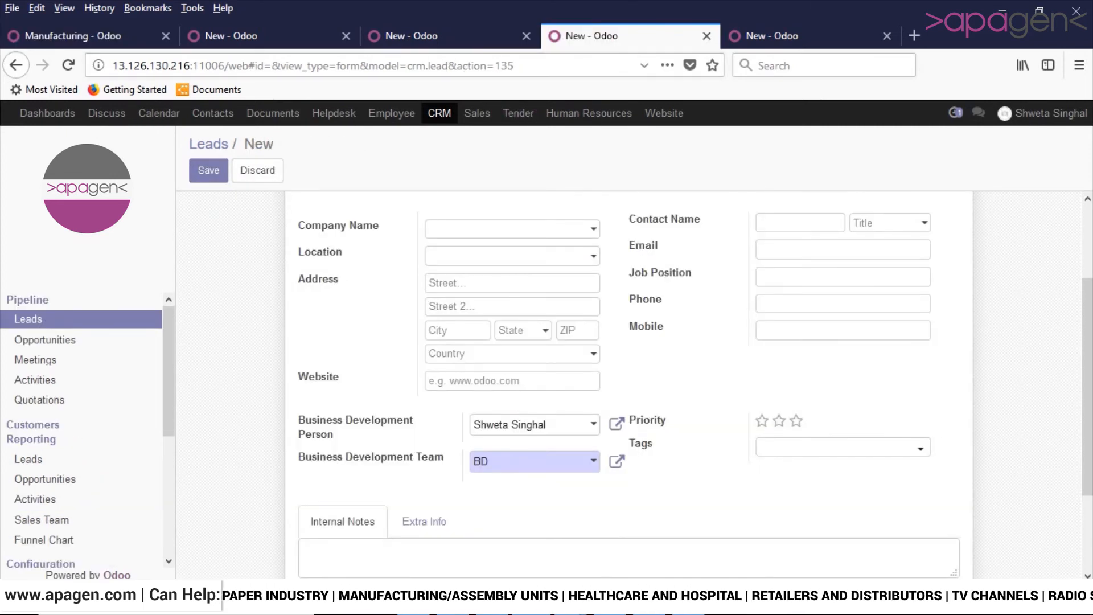
click(837, 447)
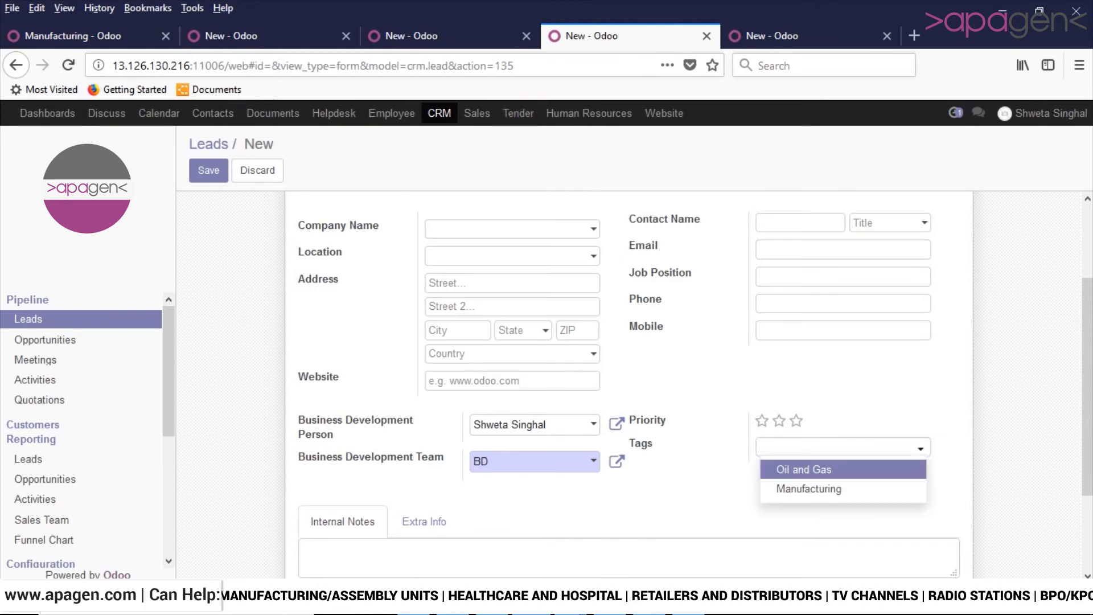
key(Return)
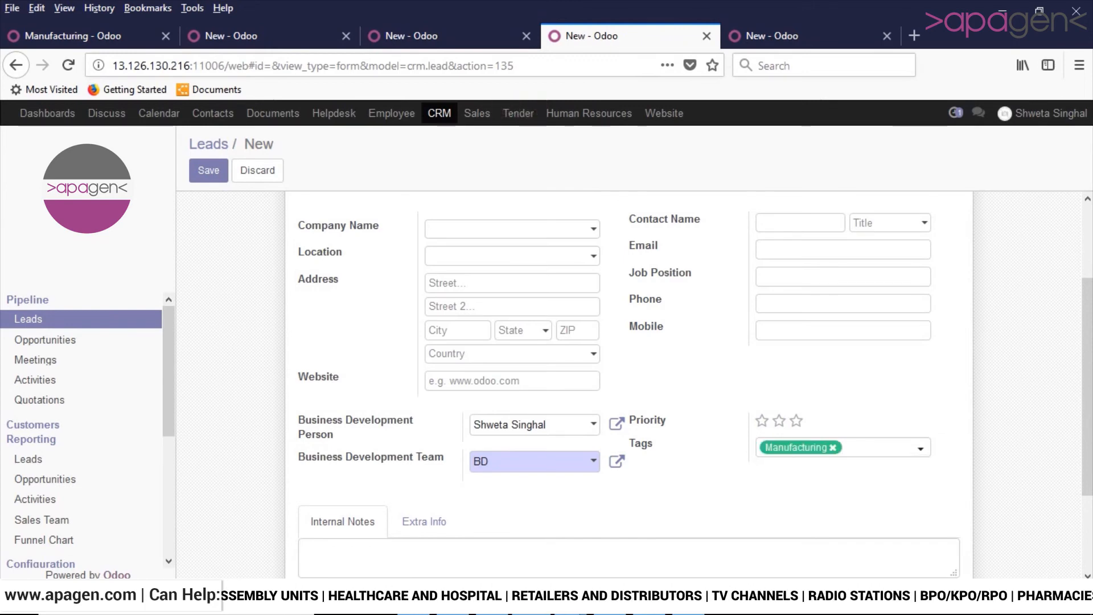
click(90, 36)
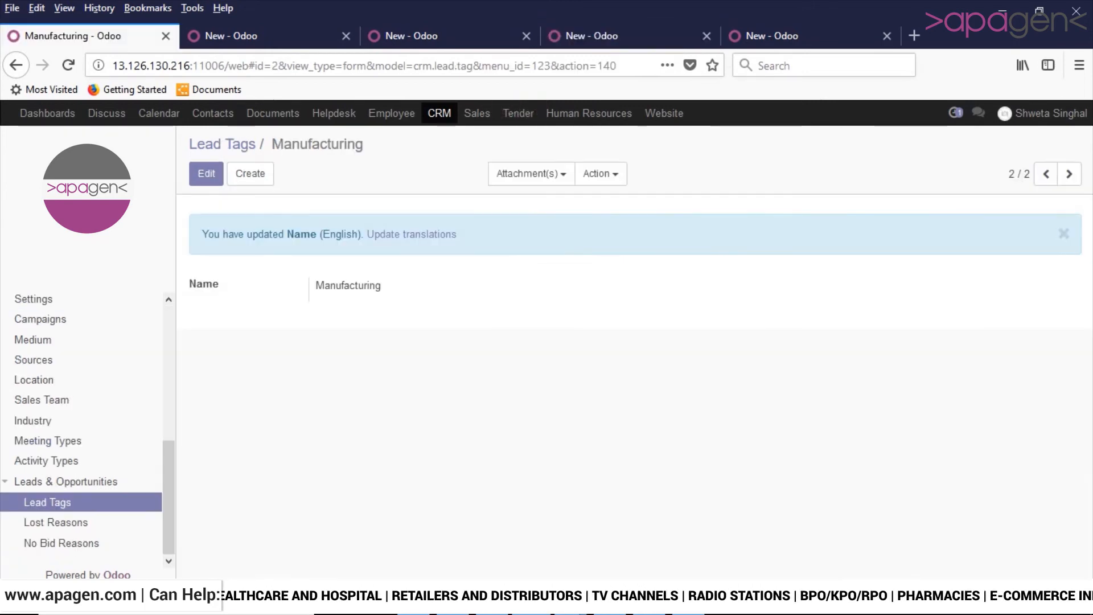
click(222, 144)
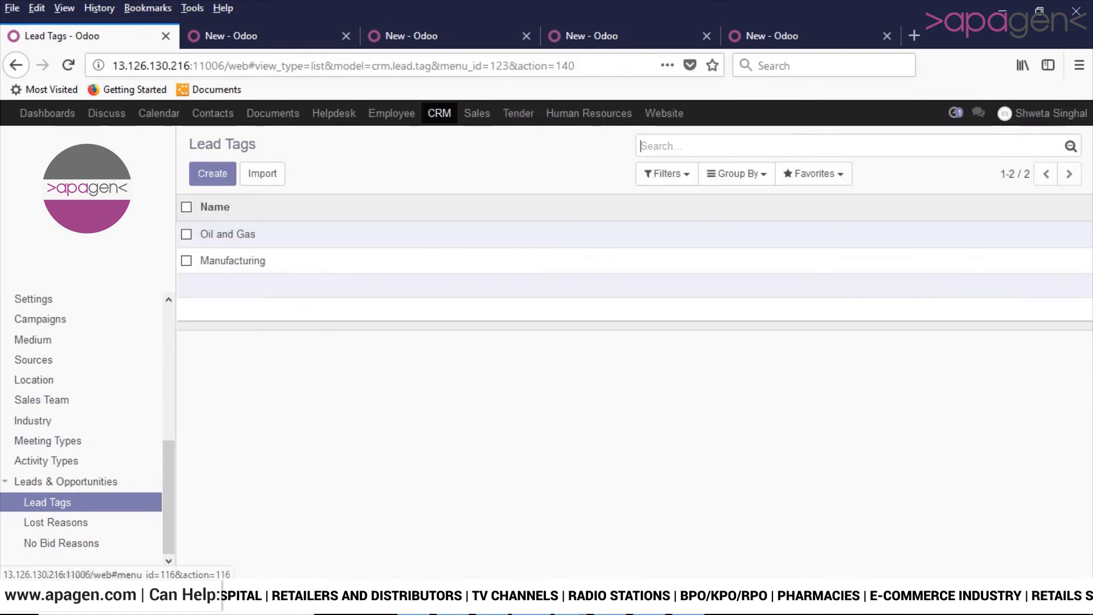
Create and save a lost reason named 'Not Valid', then go back to the Lost Reasons list.
click(56, 522)
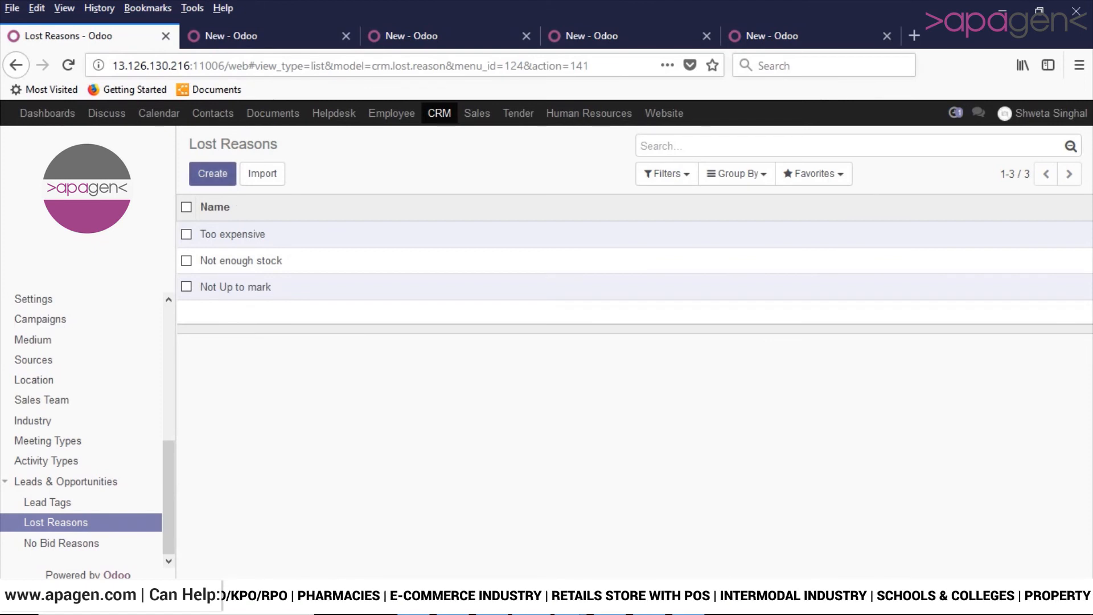
click(212, 173)
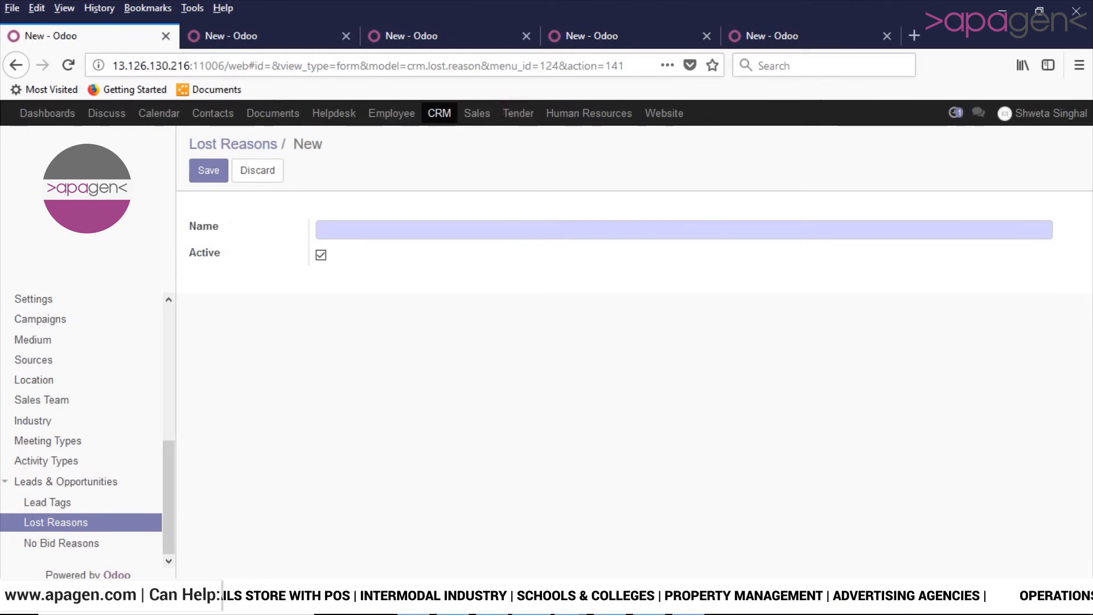
text(Not VA)
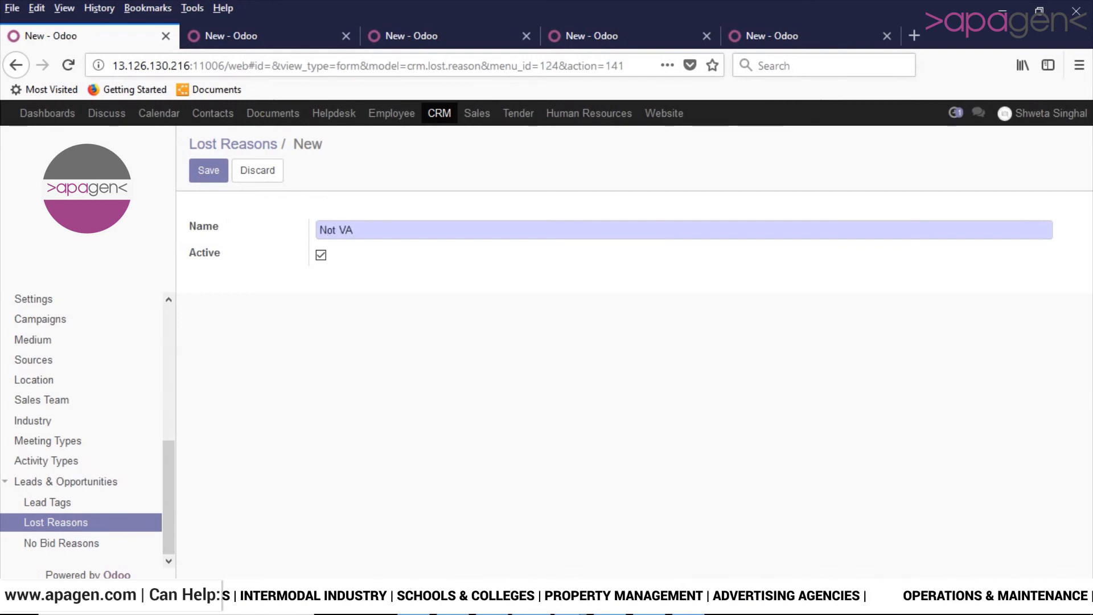
key(BackSpace)
key(BackSpace)
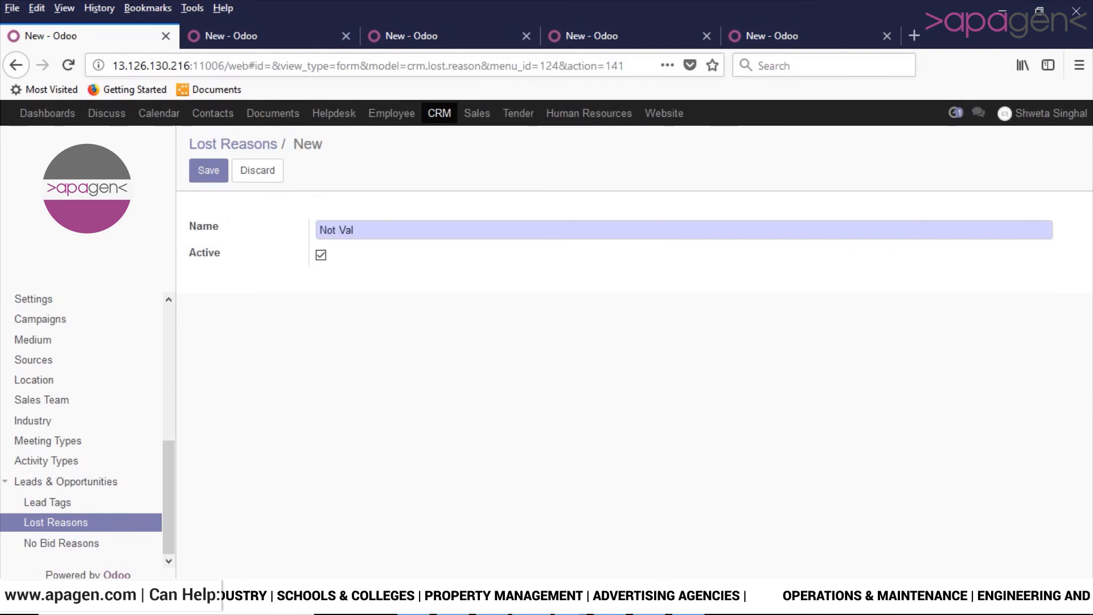
click(209, 170)
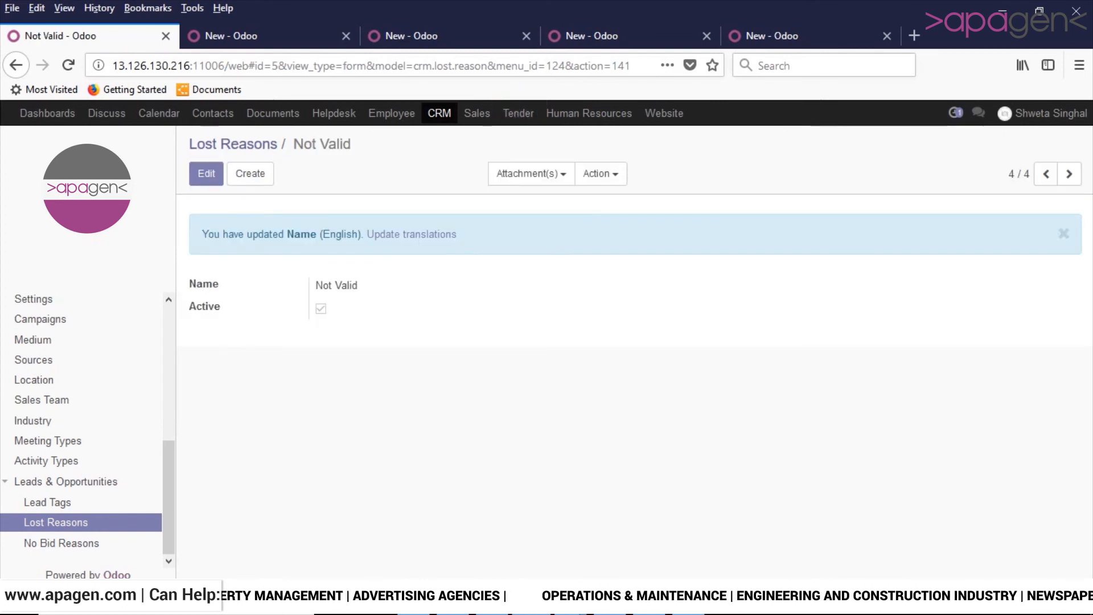
click(233, 144)
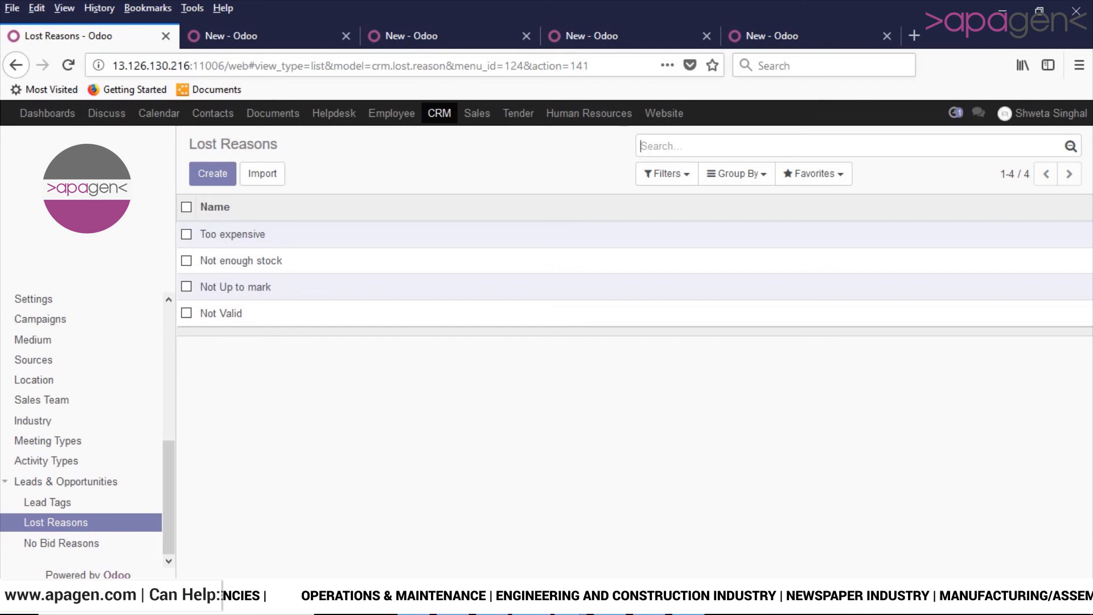
Create and save a No Bid Reason named 'Not up to the mark'.
click(62, 543)
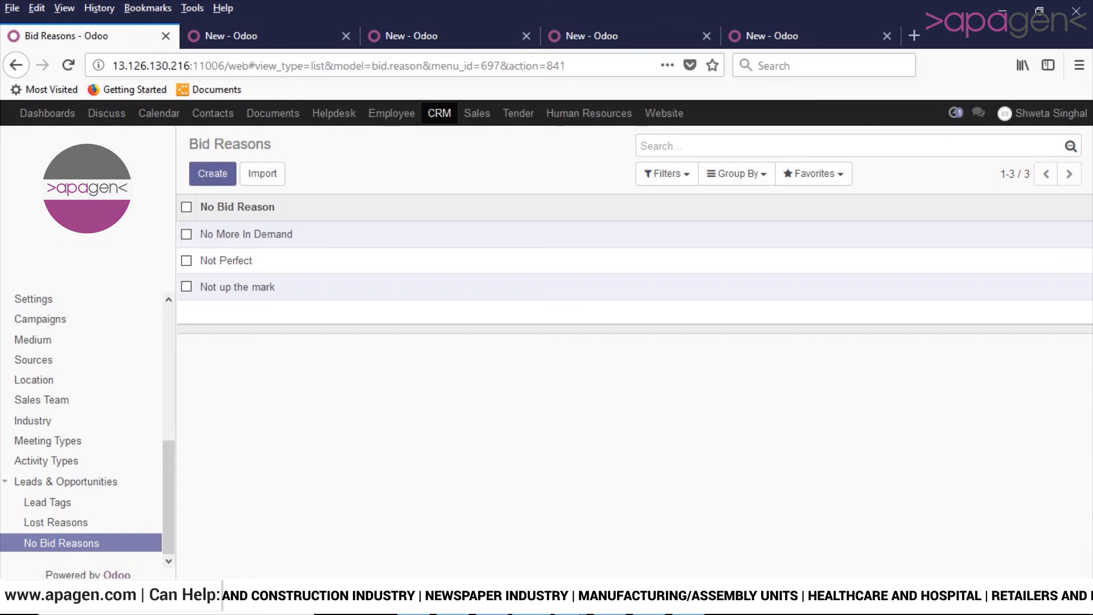
click(212, 173)
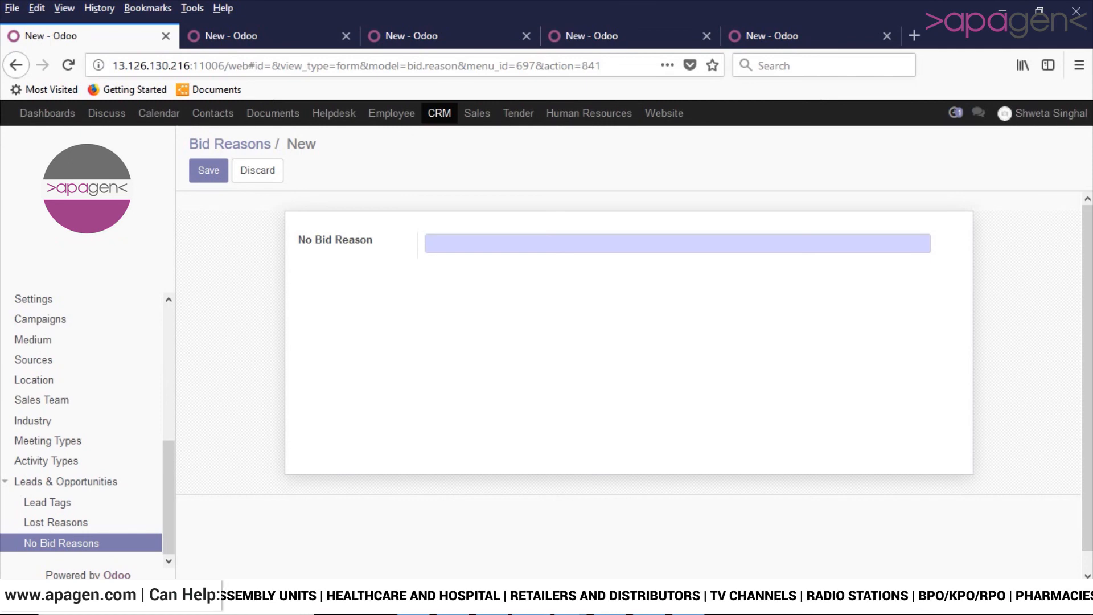
text(Not up to)
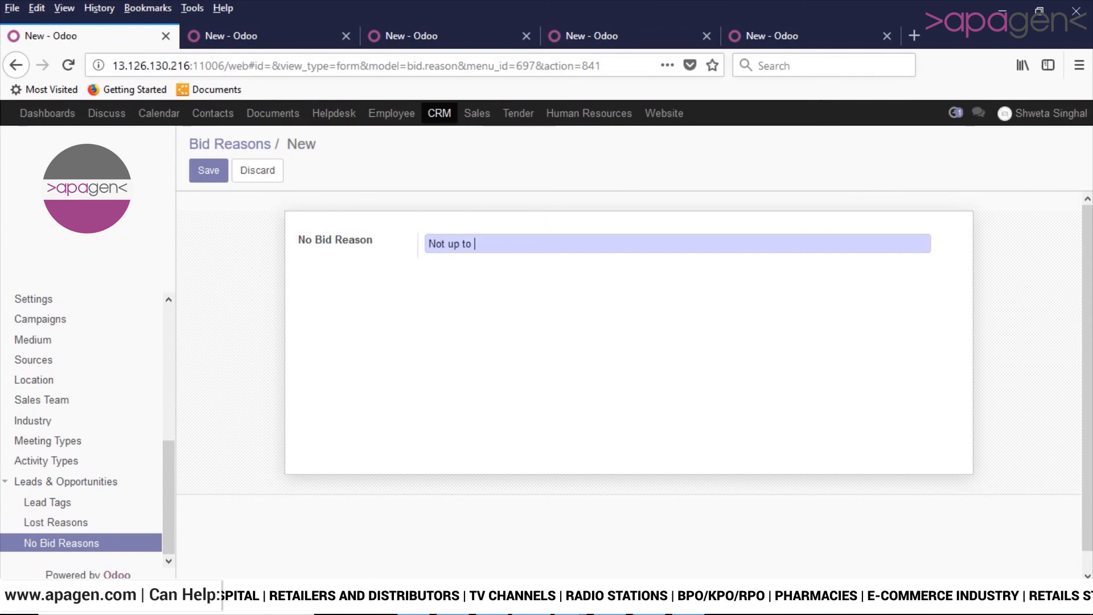
text( the mae)
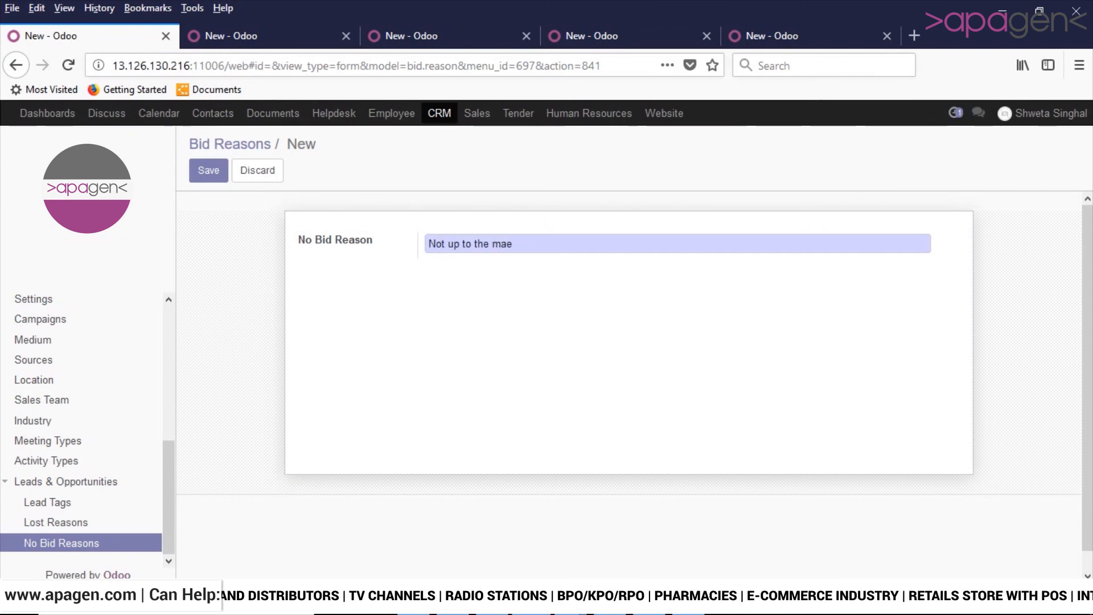
key(BackSpace)
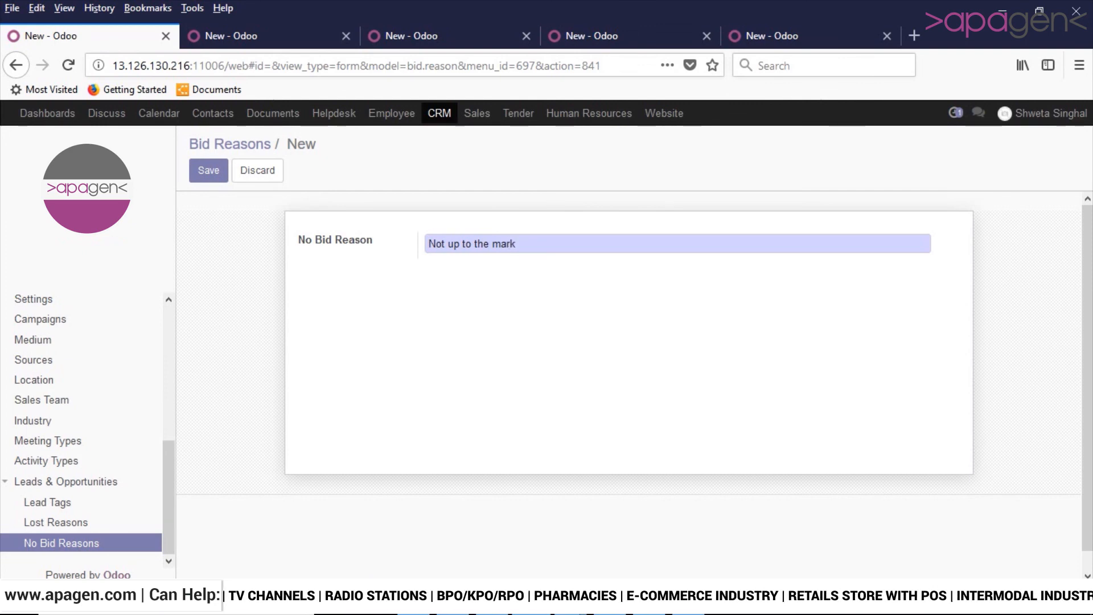
click(208, 170)
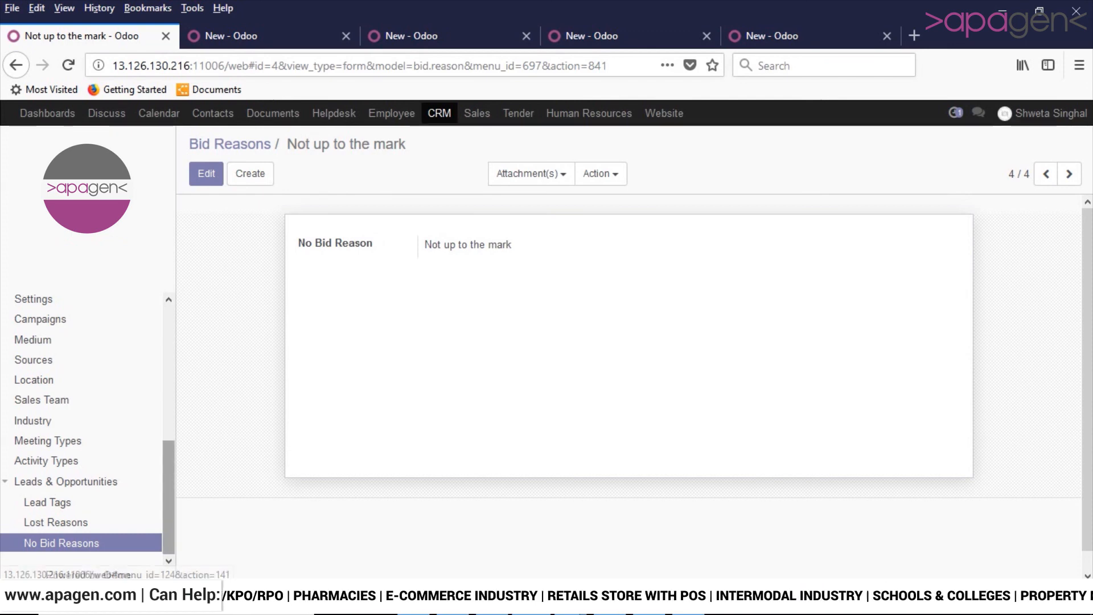
scroll(85, 427, up, 5)
scroll(85, 426, up, 3)
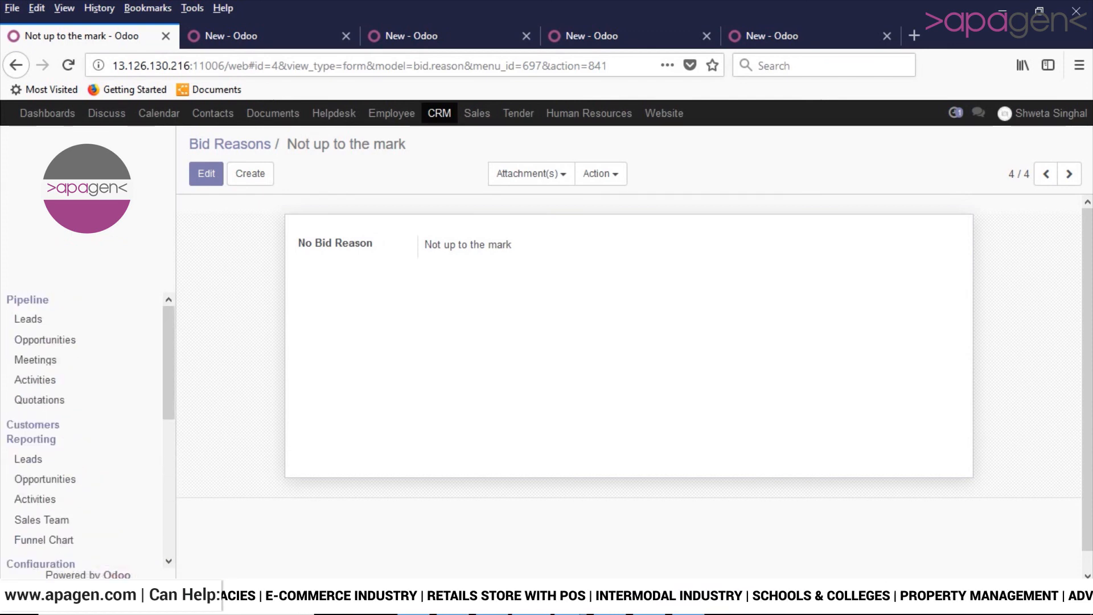
click(689, 604)
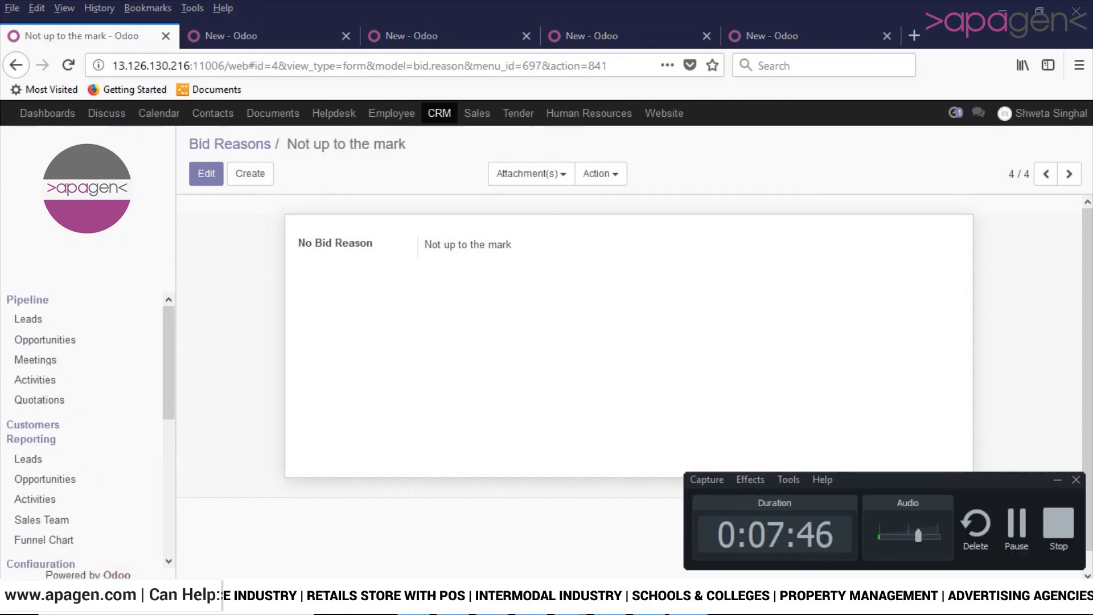